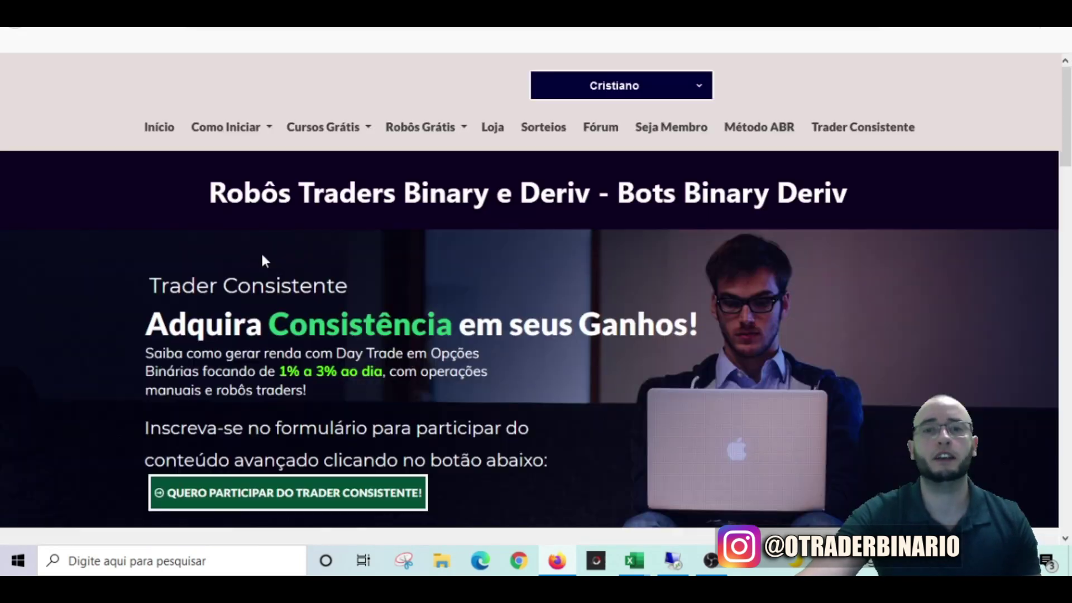
Step: Browse the lists of free Binary/Deriv bots and IQ Option robots, and return to the site's home page
scroll(270, 255, "down", 15)
scroll(389, 264, "down", 5)
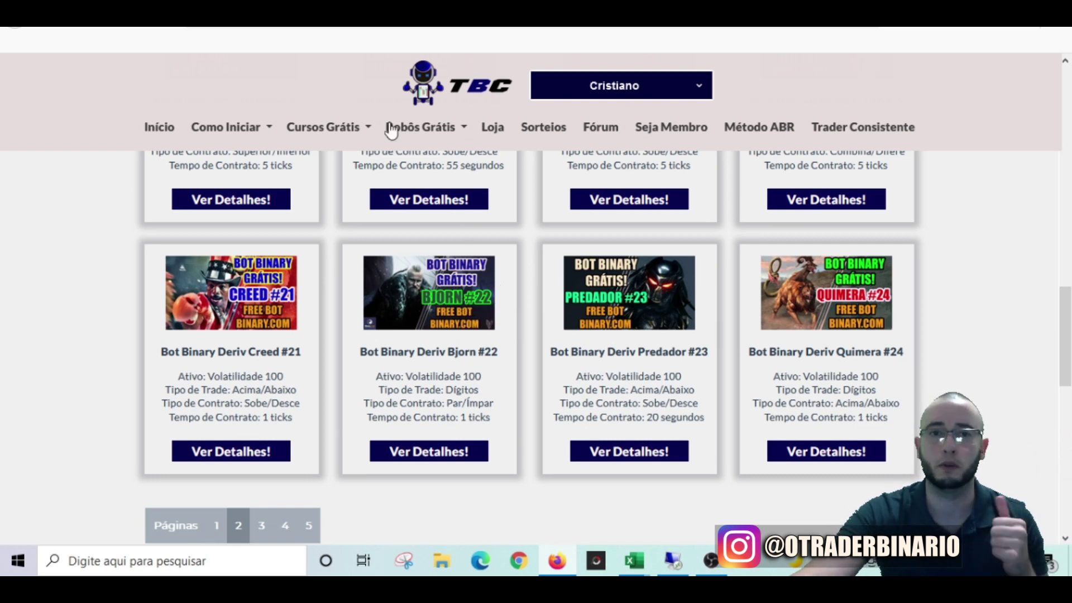
mouse_move(390, 130)
left_click(457, 191)
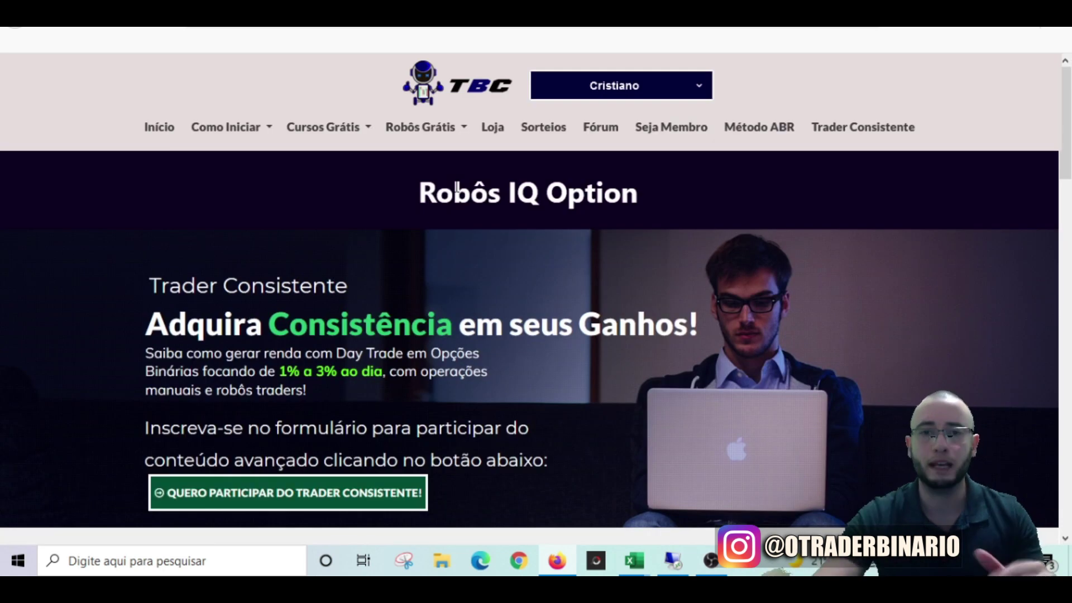
scroll(509, 293, "down", 10)
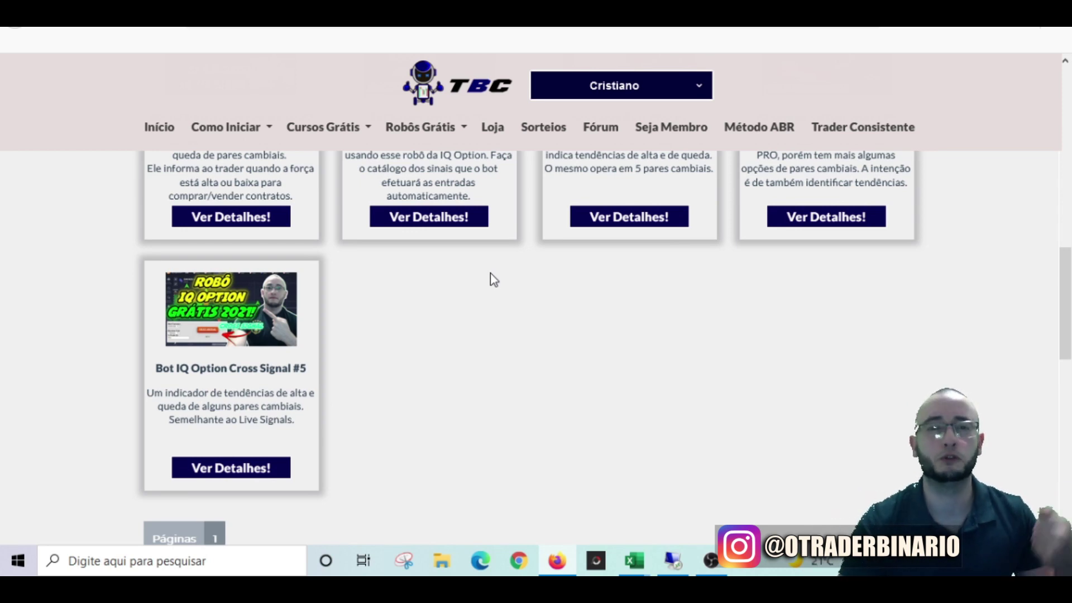
scroll(501, 304, "down", 15)
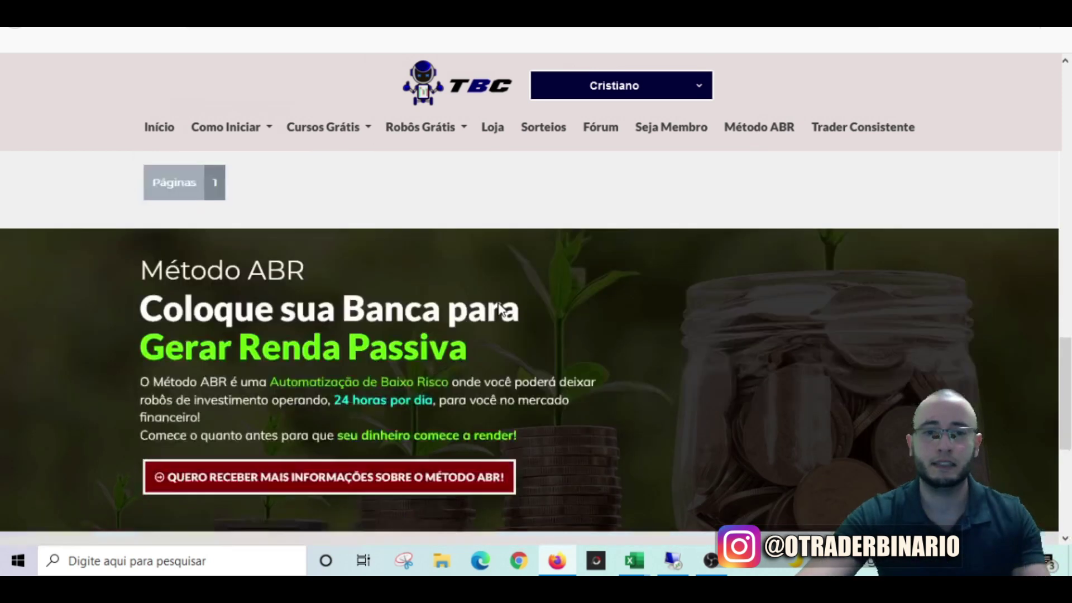
scroll(528, 269, "up", 20)
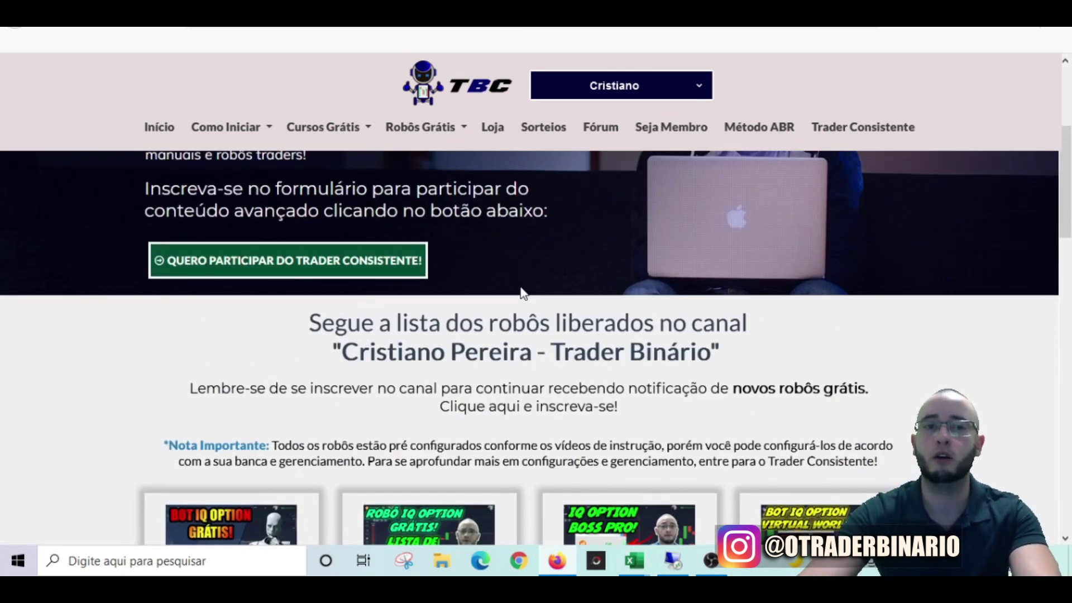
scroll(502, 311, "up", 4)
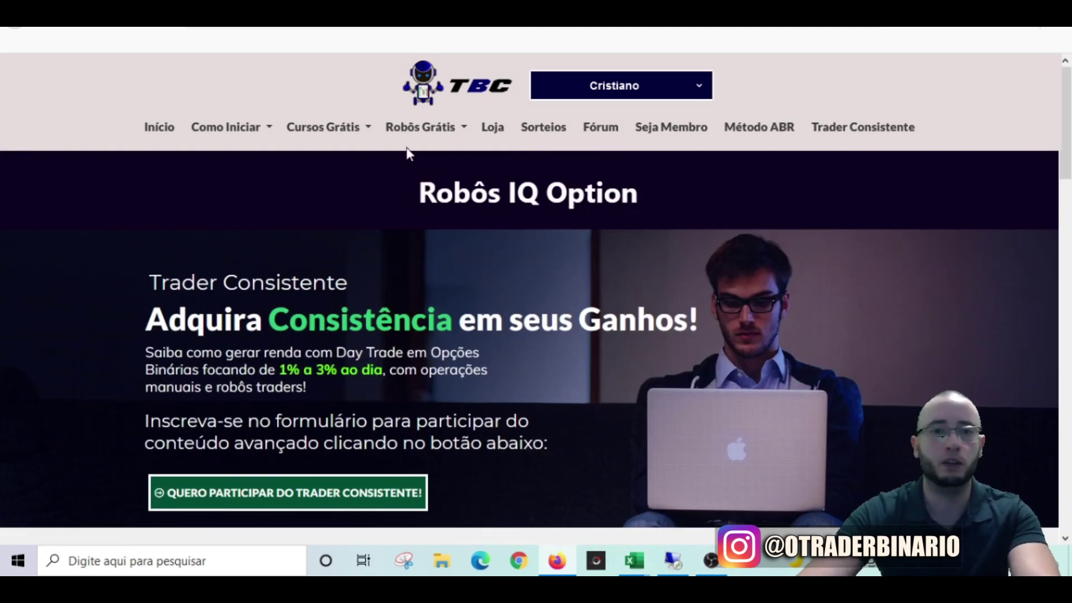
left_click(162, 141)
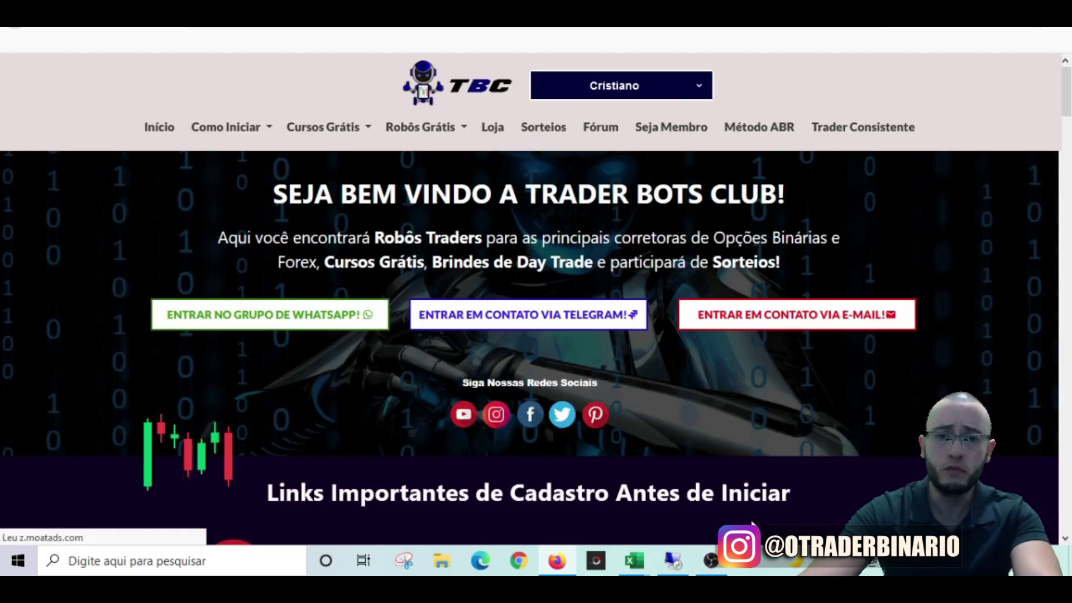
Step: Switch to the remote desktop with the bot dashboard and review the M1 trade log for R_25
left_click(664, 562)
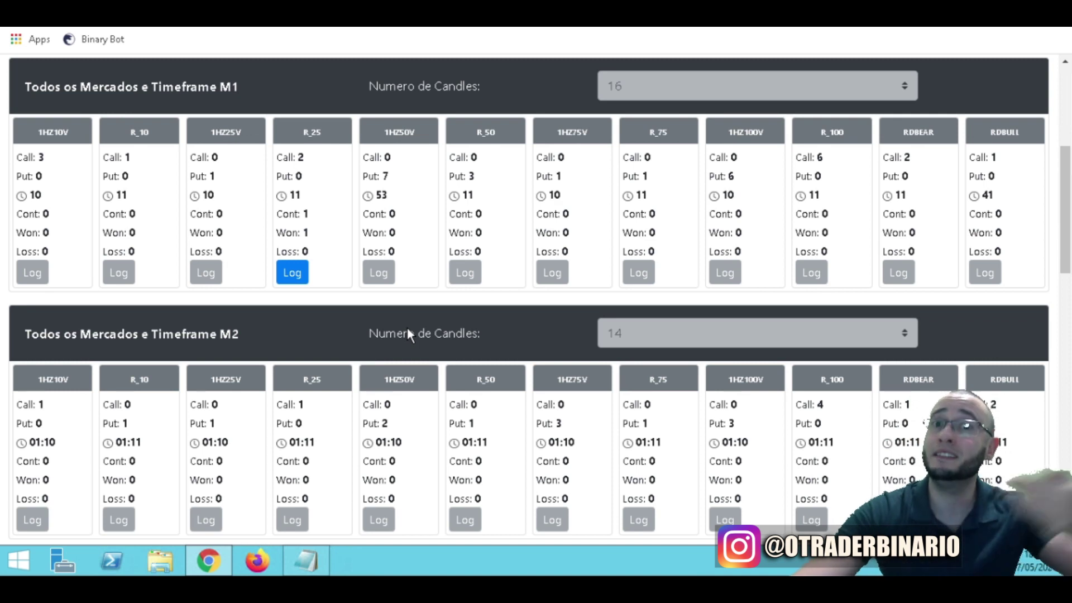
left_click(292, 271)
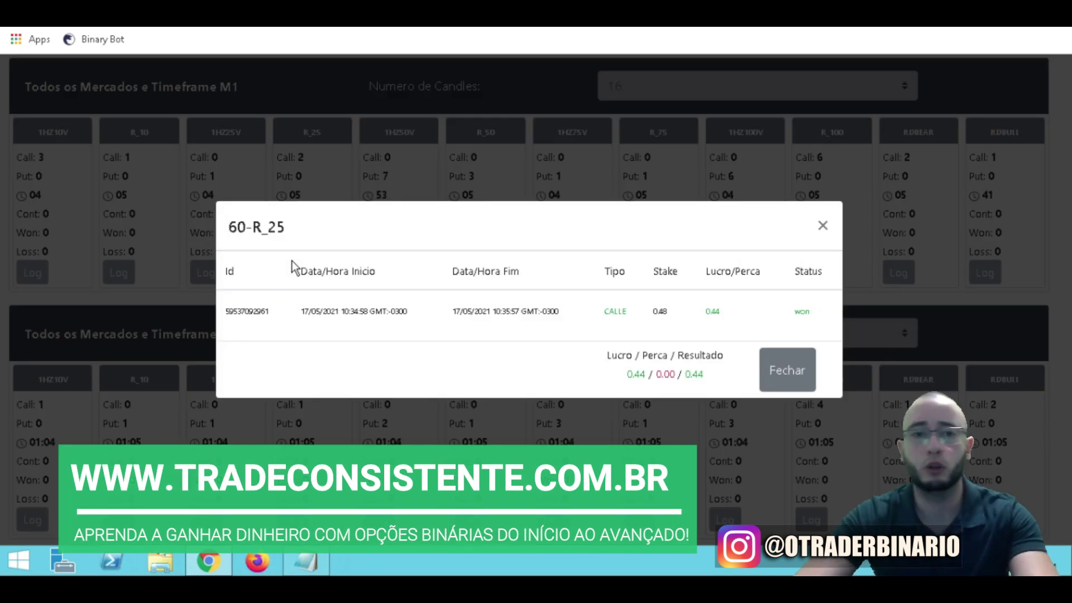
left_click(786, 379)
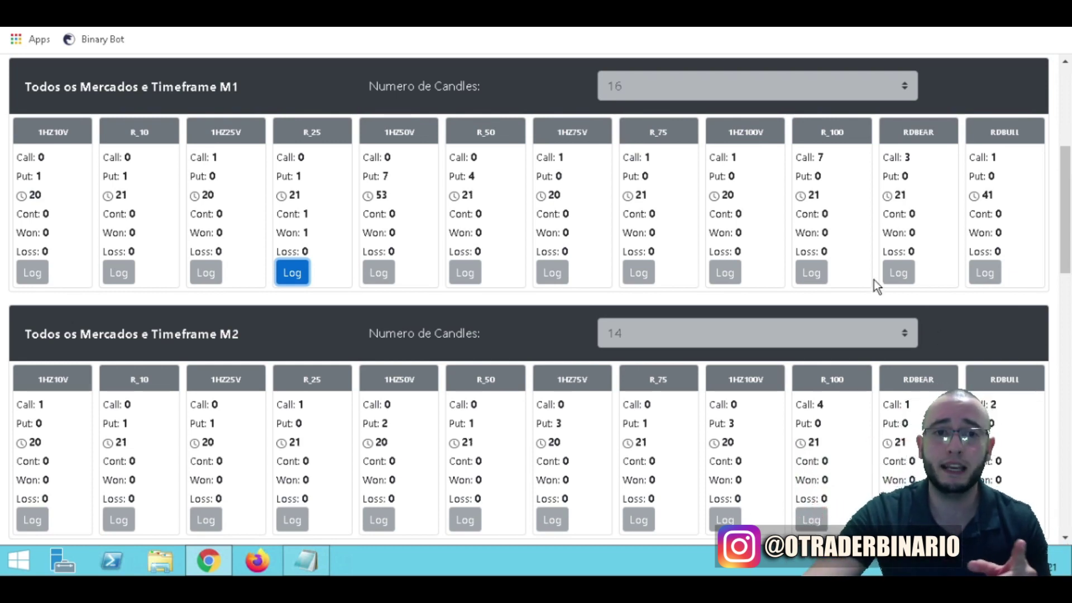
Step: Look through the M2 and M3 market results and review the M3 trade log for 1HZ100V
left_click_drag(1066, 239, 1066, 254)
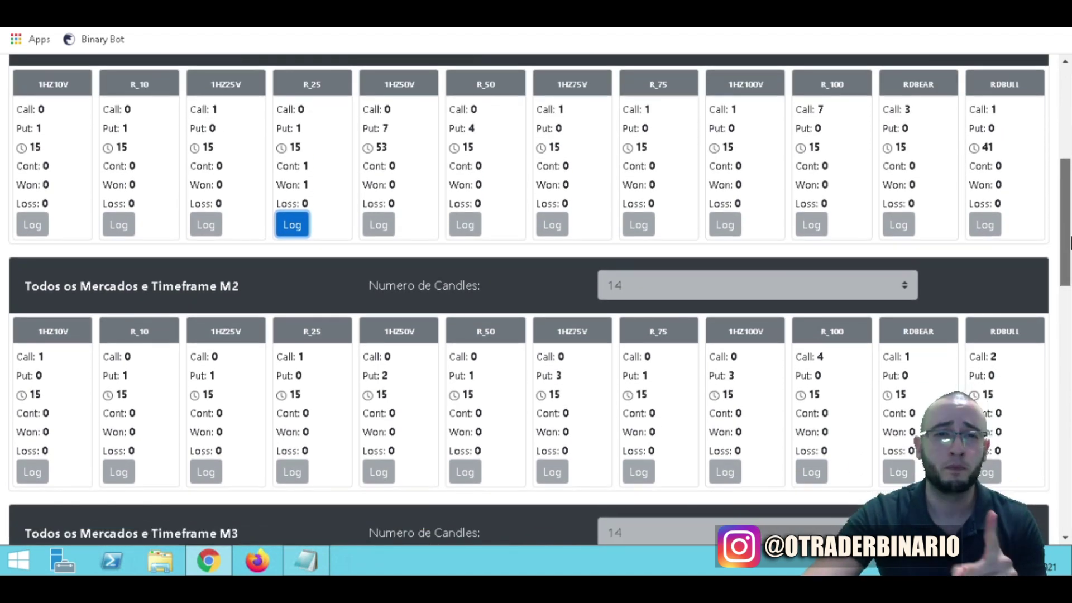
left_click_drag(1069, 237, 1070, 287)
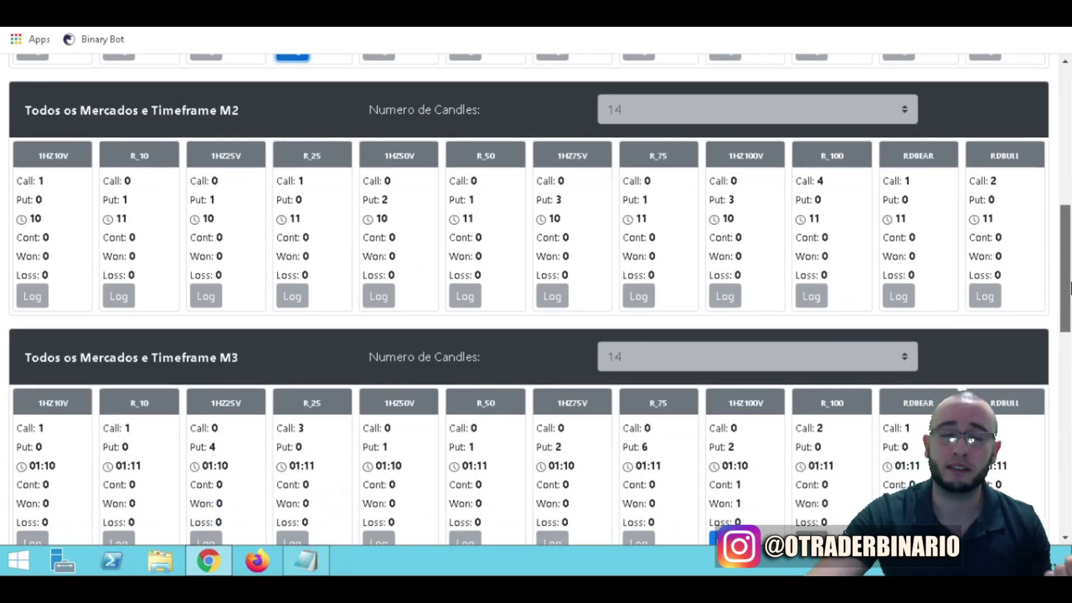
left_click_drag(1069, 287, 1069, 330)
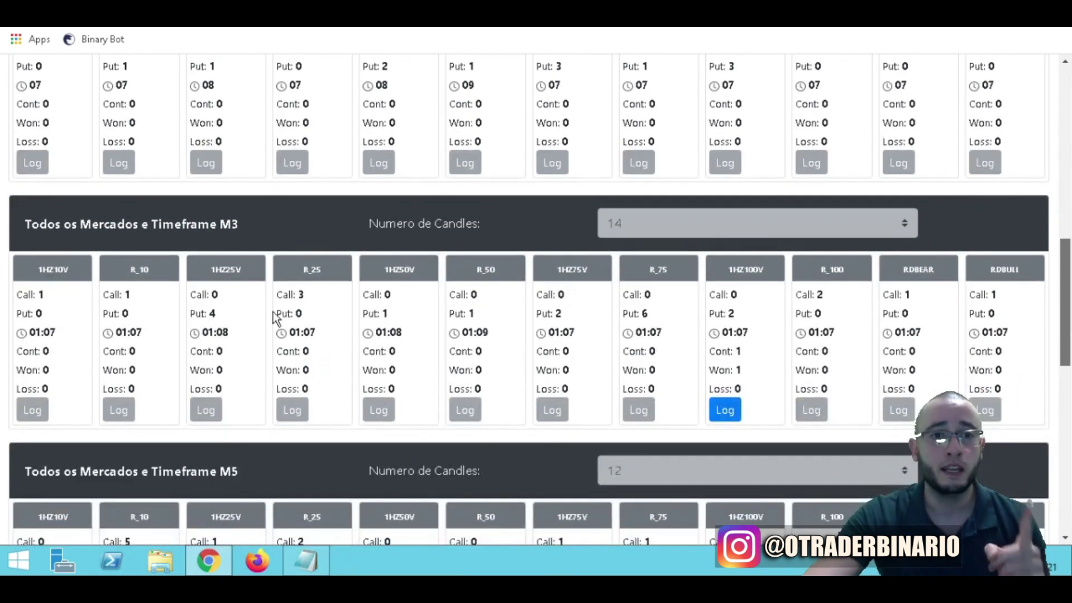
left_click(729, 410)
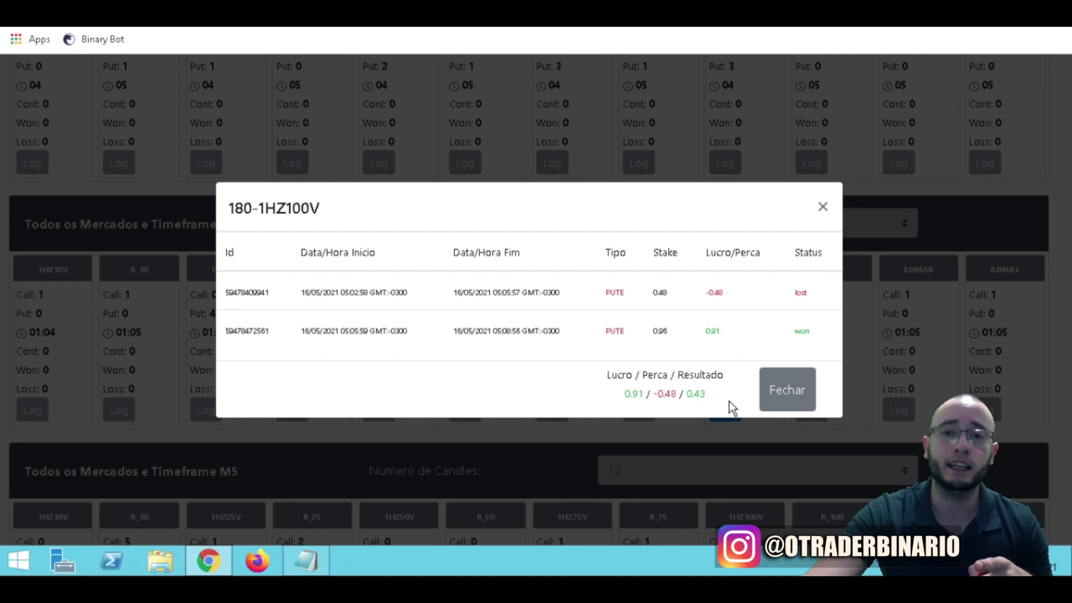
left_click(822, 210)
Step: Review the M5 trade logs for 1HZ25V and R_100, reading the R_100 entries through to the end
left_click_drag(1063, 364, 1061, 395)
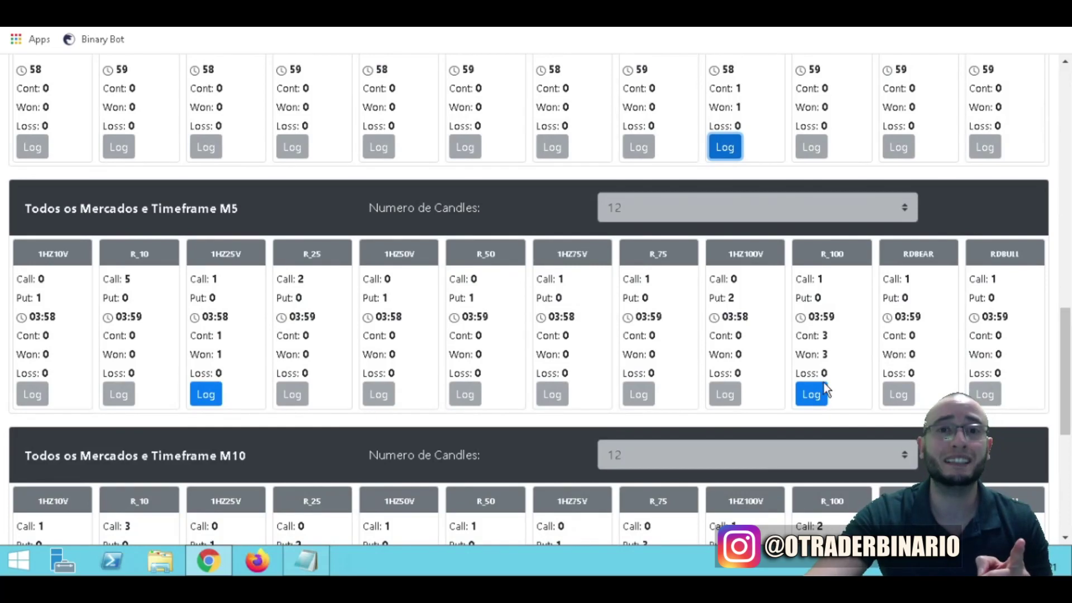
left_click(207, 396)
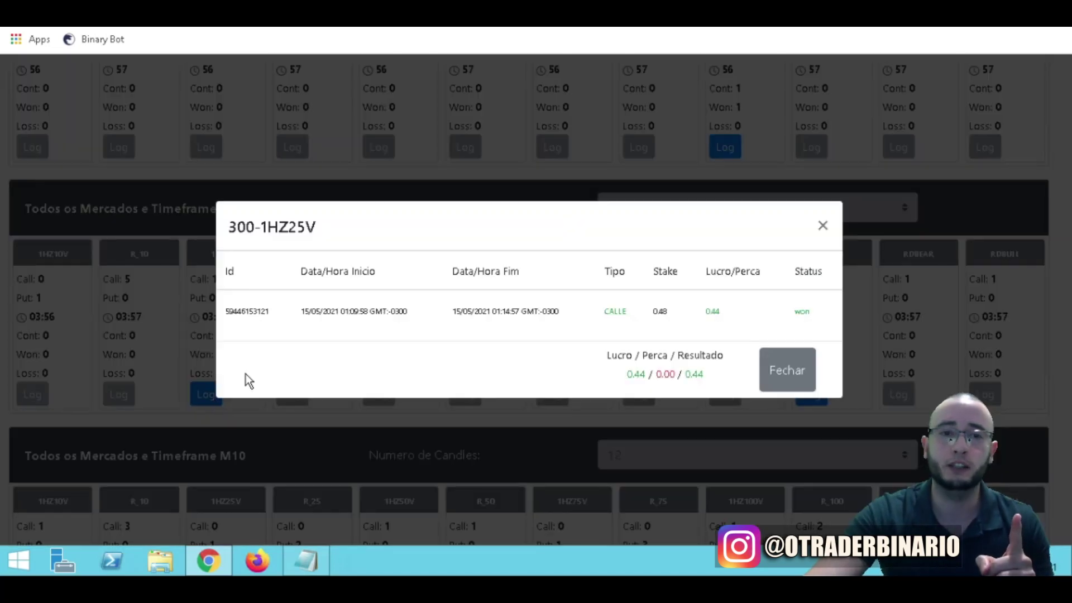
left_click(787, 371)
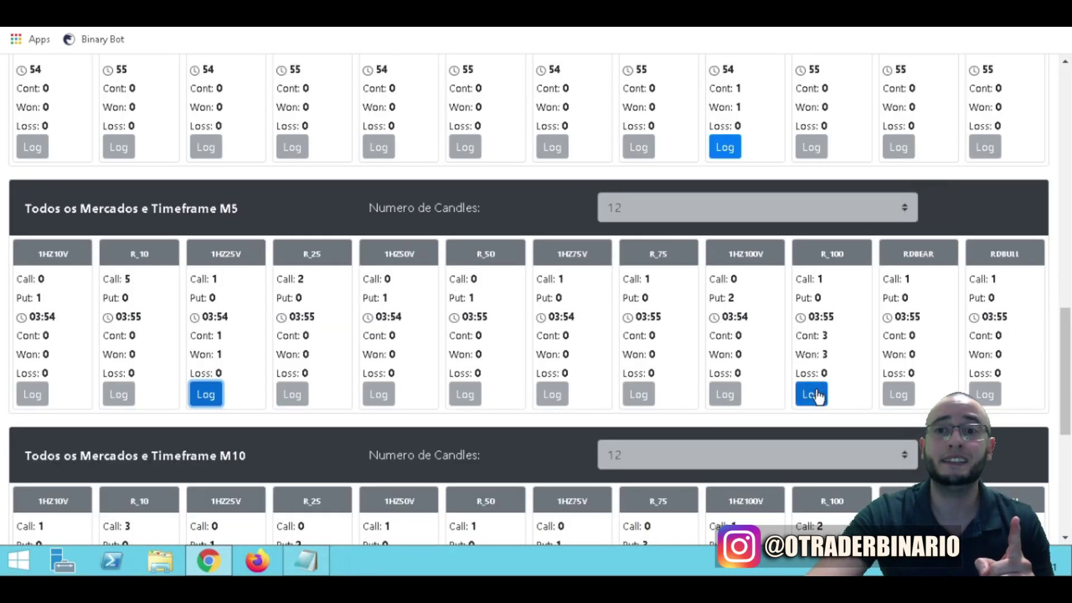
left_click(812, 395)
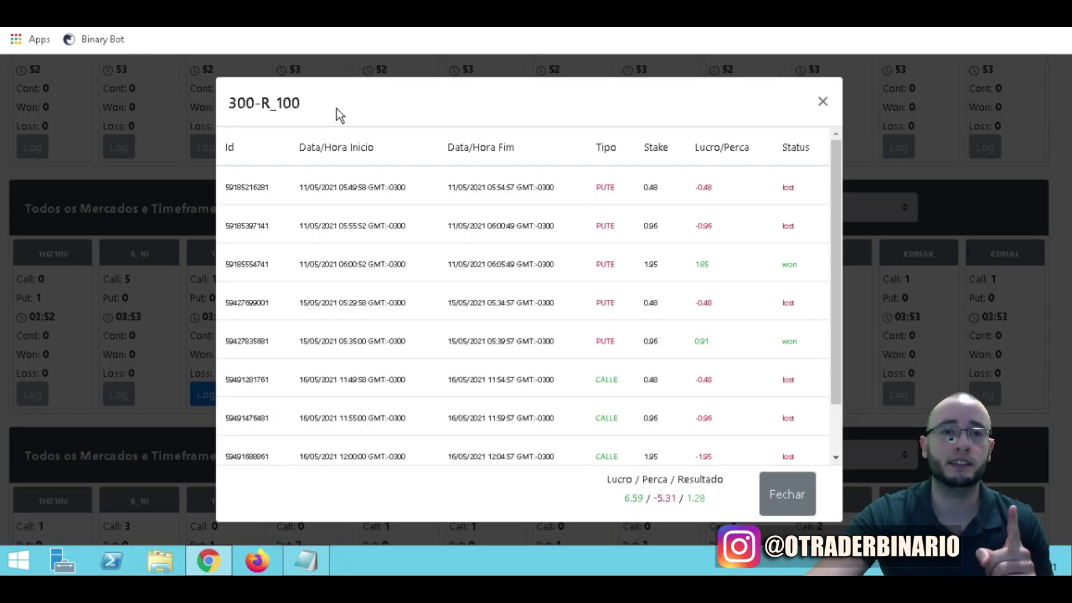
left_click_drag(835, 313, 839, 411)
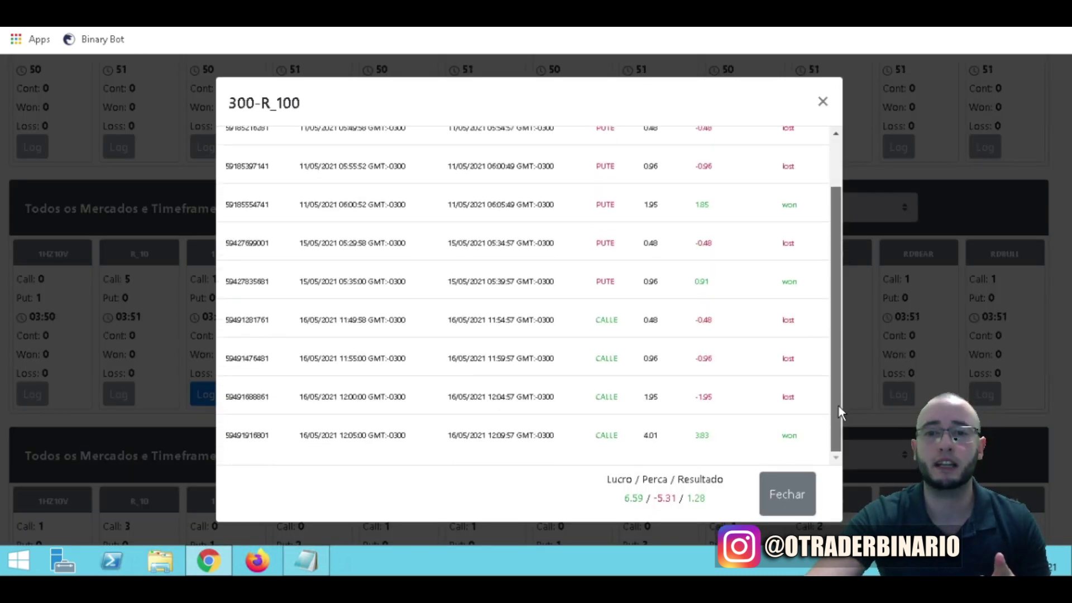
left_click(795, 494)
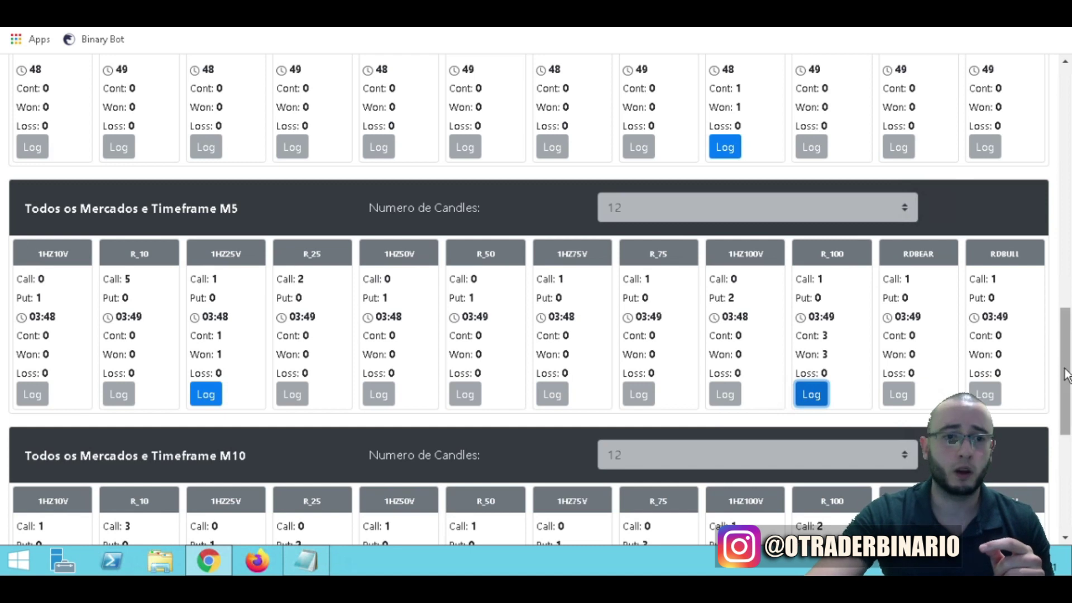
Step: Review the M15 trade log for R_75 and the M10 trade log for R_10
scroll(1066, 375, "down", 5)
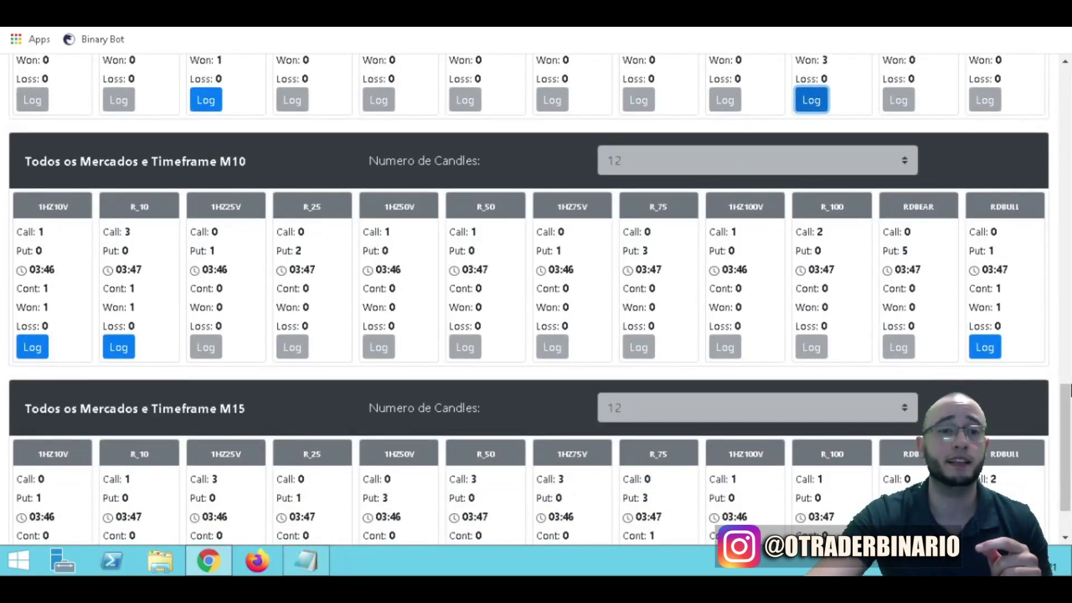
scroll(631, 391, "down", 2)
left_click(631, 518)
left_click(781, 383)
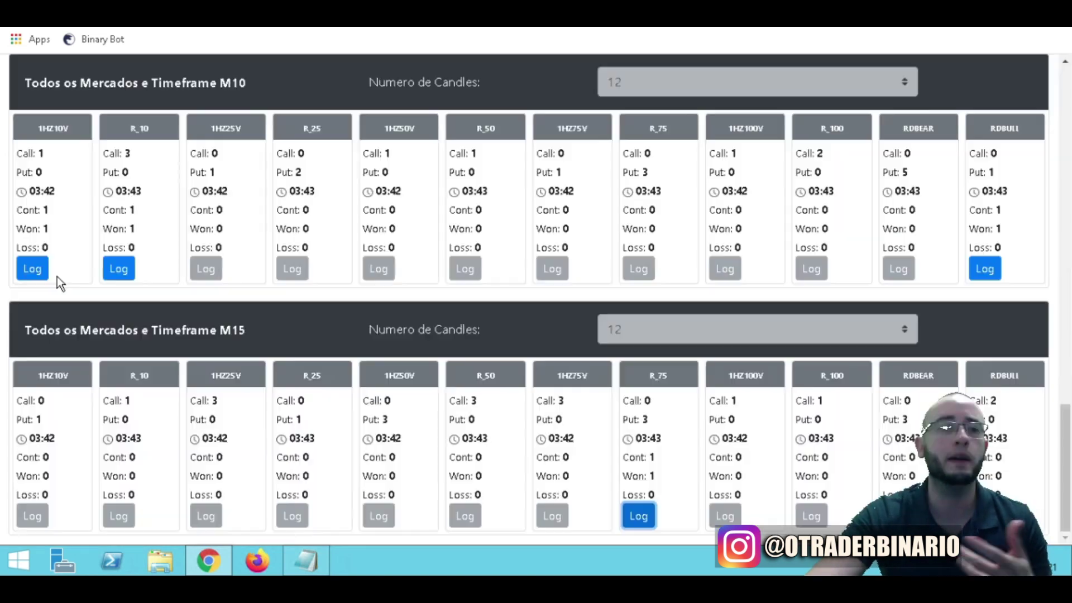
left_click(117, 269)
left_click(792, 370)
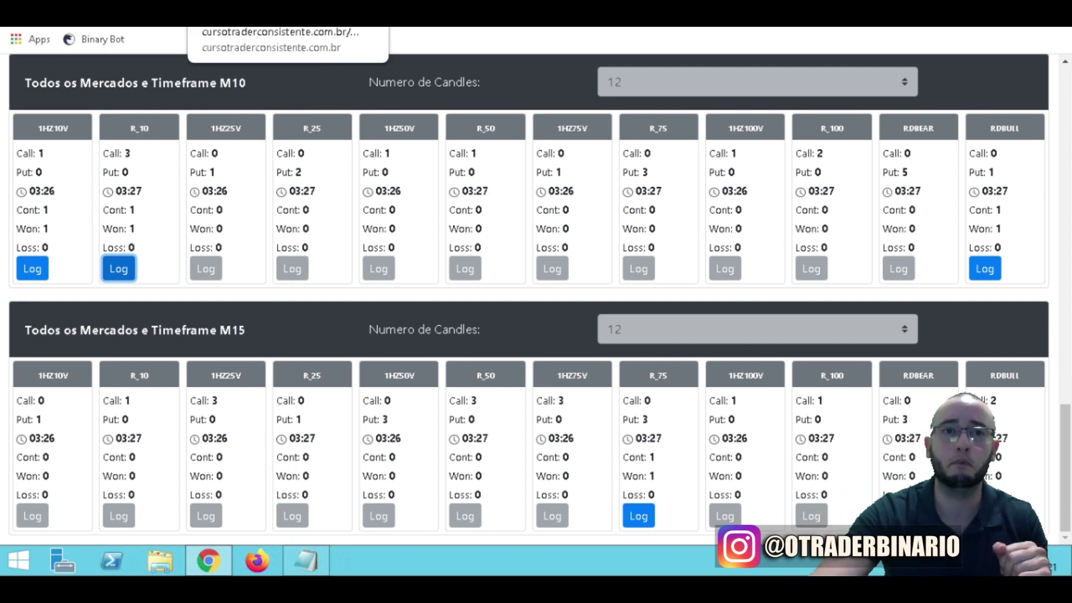
Step: In the second bot dashboard, review the M2 trade log for 1HZ25V and the M3 trade log for 1HZ100V
left_click_drag(1065, 505, 1069, 252)
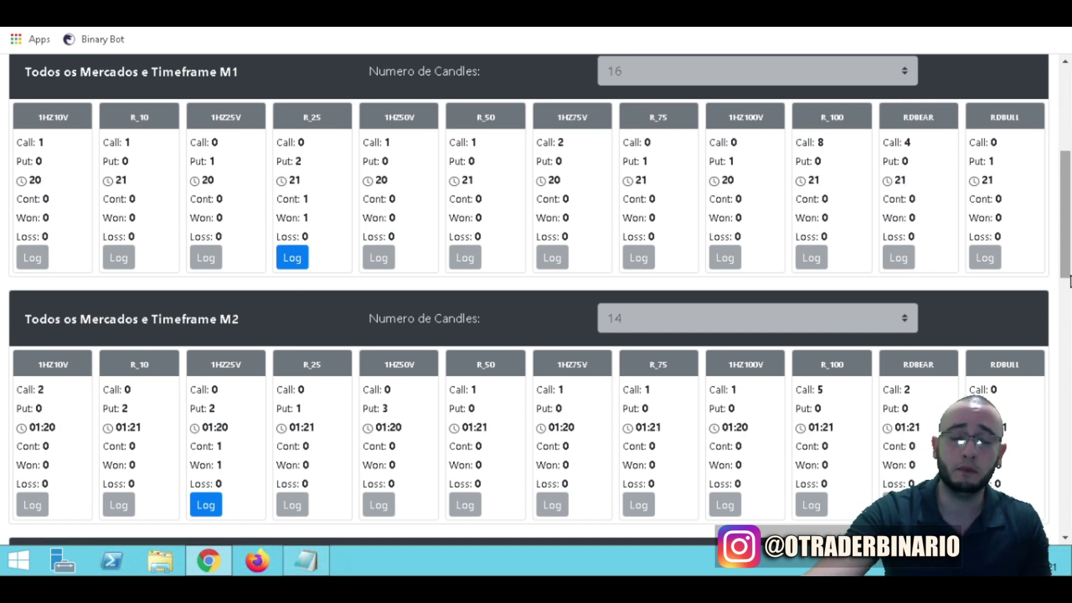
scroll(778, 461, "down", 5)
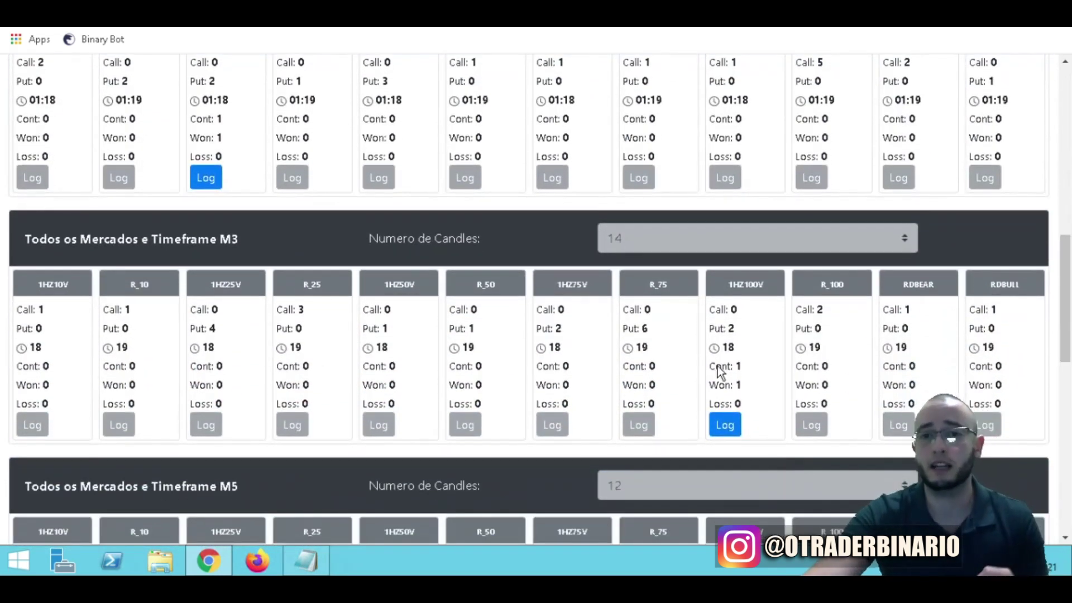
left_click(206, 178)
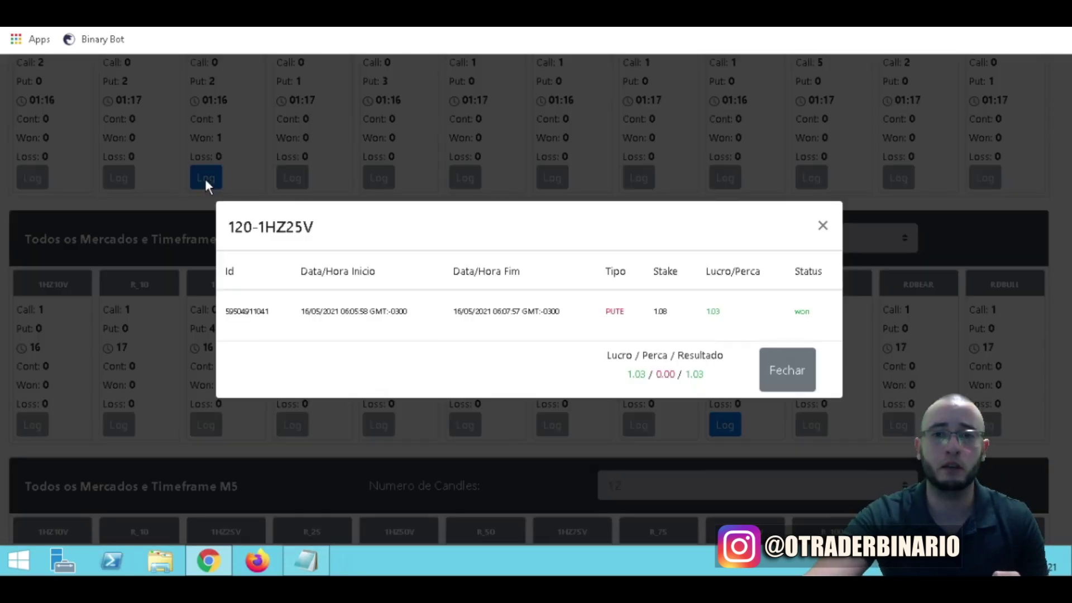
left_click(796, 364)
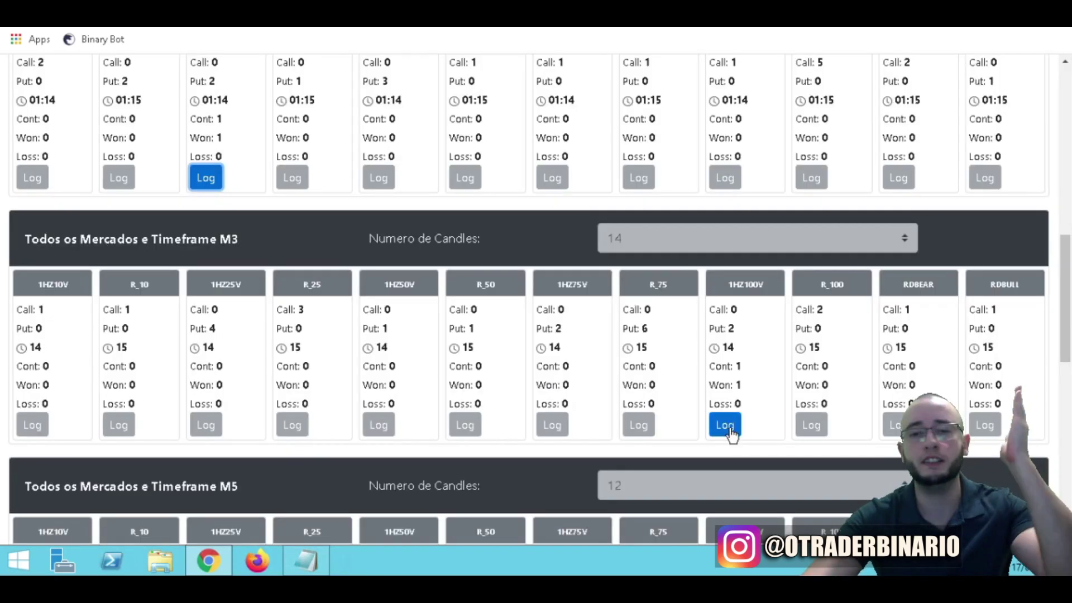
left_click(725, 424)
left_click(787, 389)
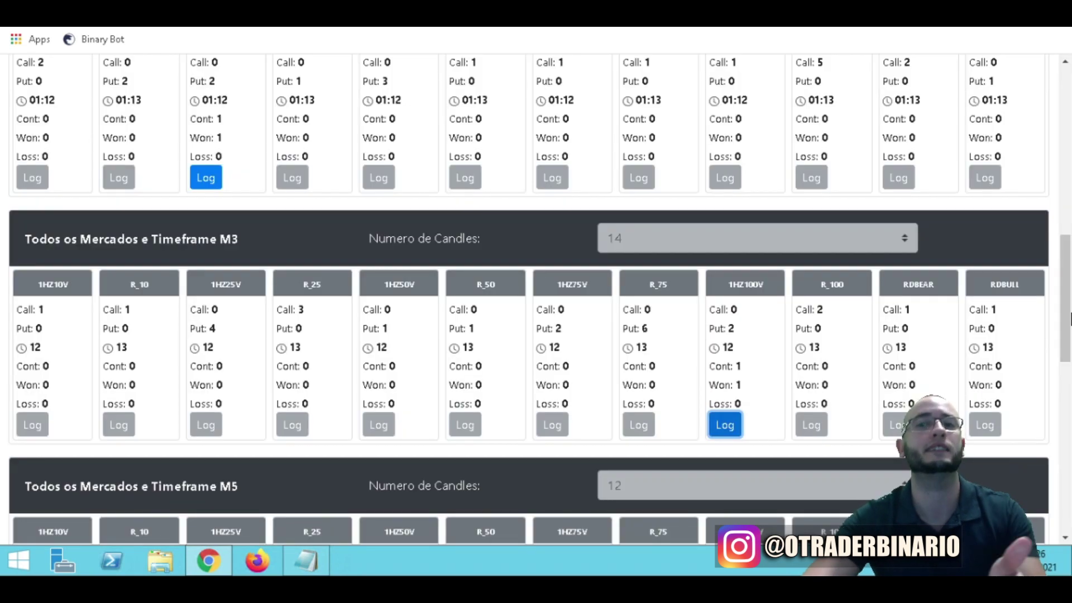
Step: Review the M5 trade log for R_100 in the second bot dashboard
left_click_drag(1066, 338, 1065, 374)
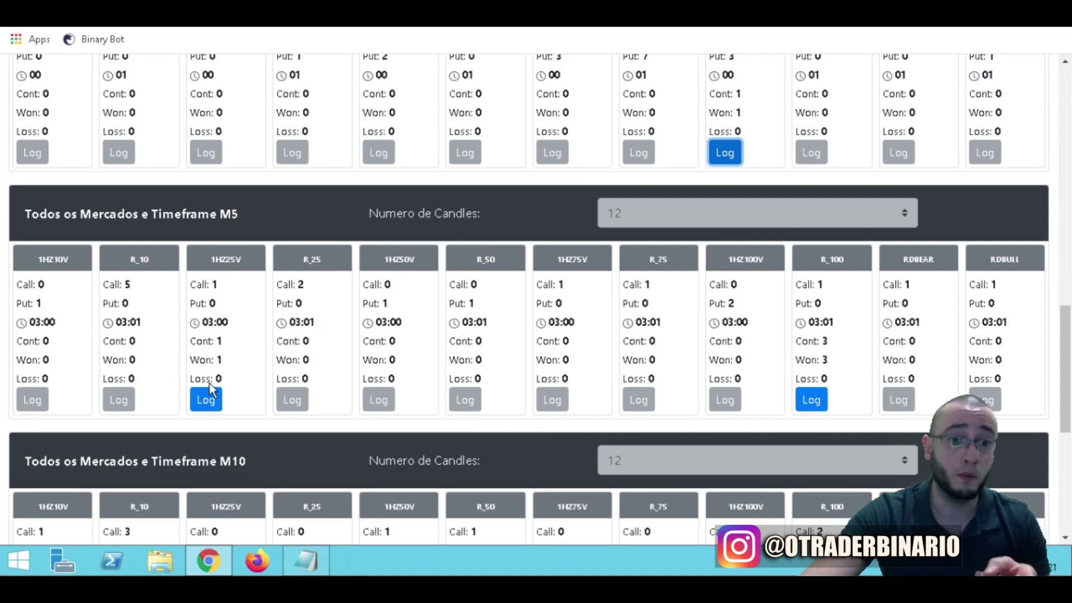
left_click(813, 399)
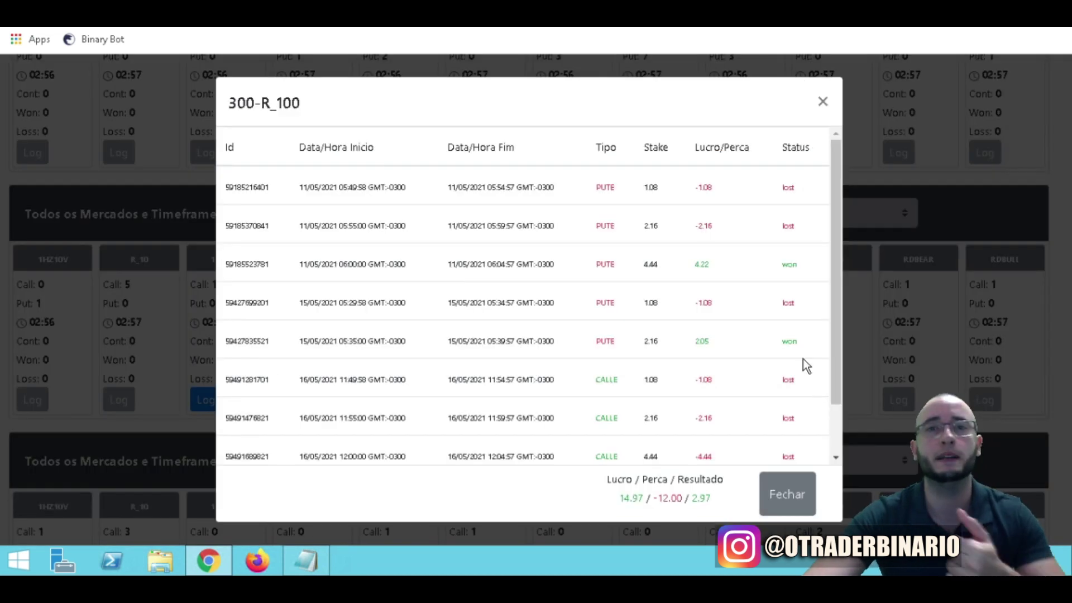
left_click(787, 494)
Step: Compare the dashboards' M10 and M15 results, and review the M15 logs for 1HZ100V and R_10 in the 11-candle dashboard
left_click_drag(1066, 327, 1066, 438)
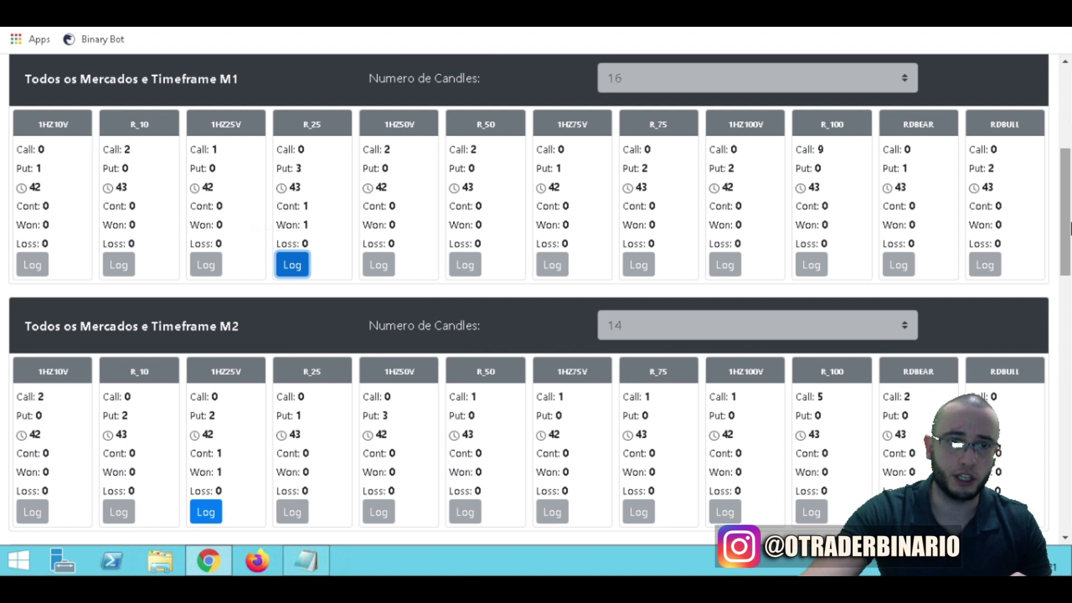
left_click_drag(1069, 245, 1066, 423)
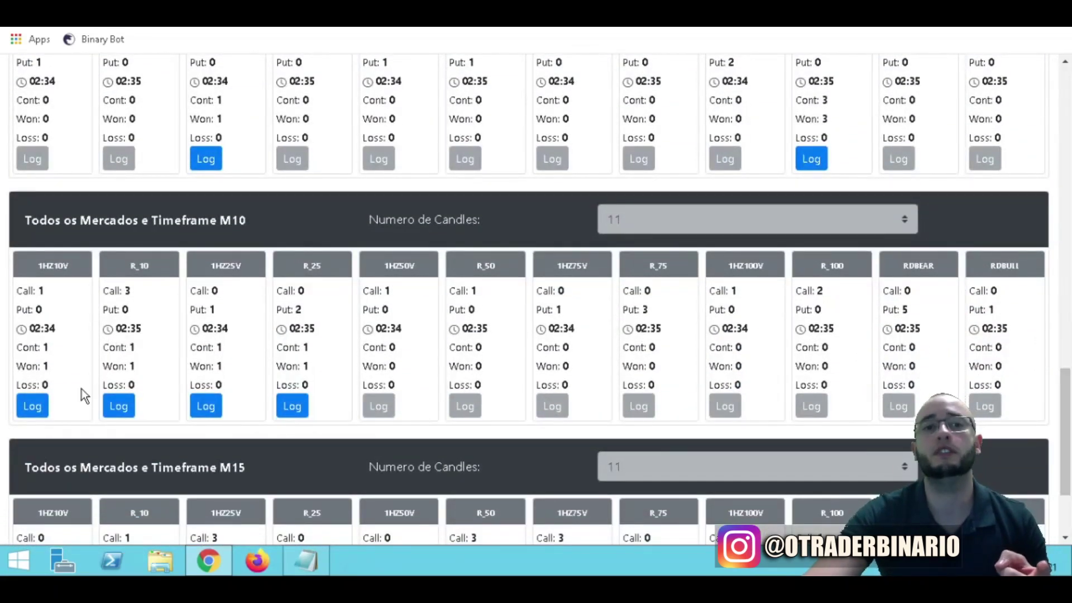
left_click_drag(1066, 413, 1066, 450)
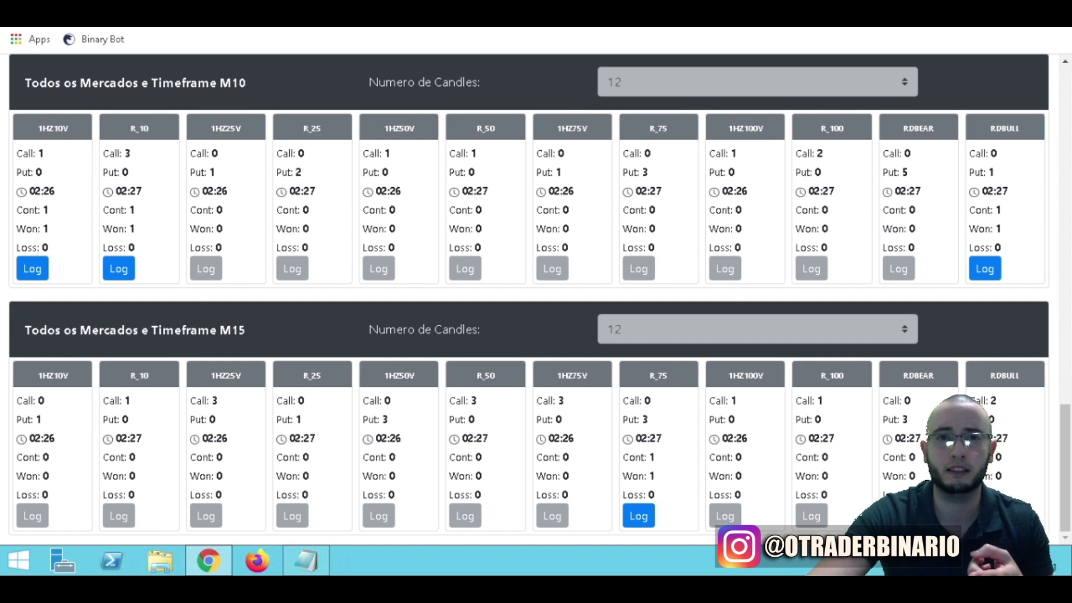
left_click(724, 515)
left_click(779, 366)
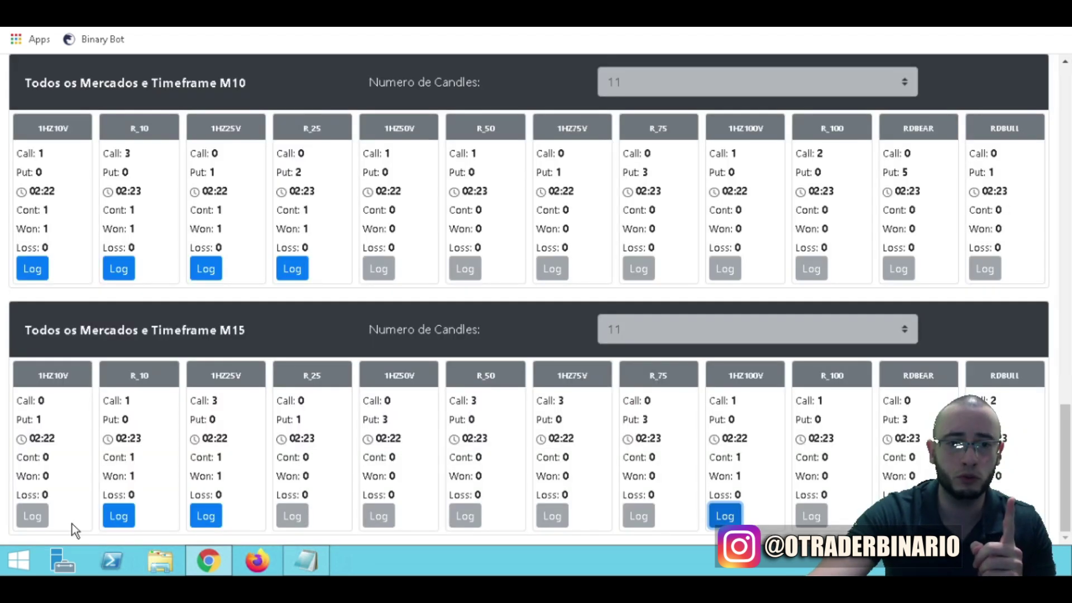
left_click(119, 516)
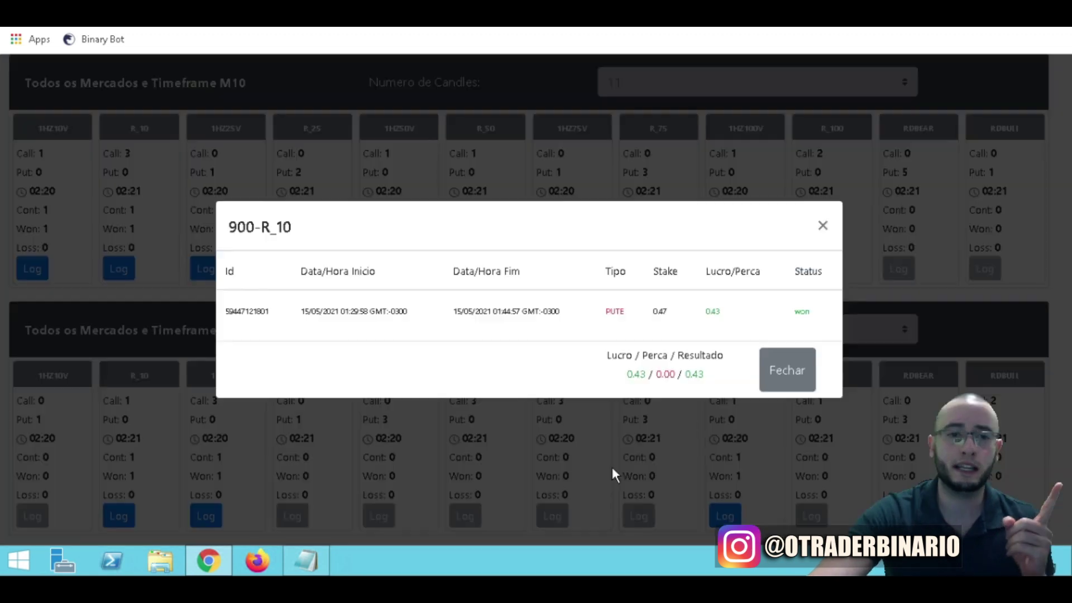
Step: Close the R_10 log, then open and review the M15 trade log for 1HZ25V in the 11-candle dashboard
left_click(789, 370)
left_click(205, 516)
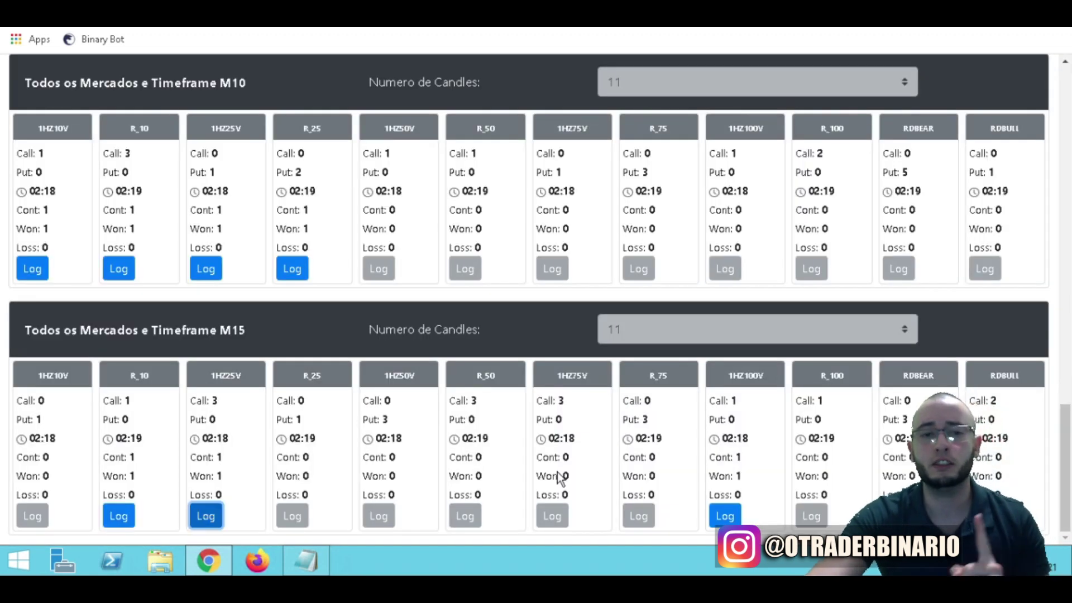
left_click(787, 391)
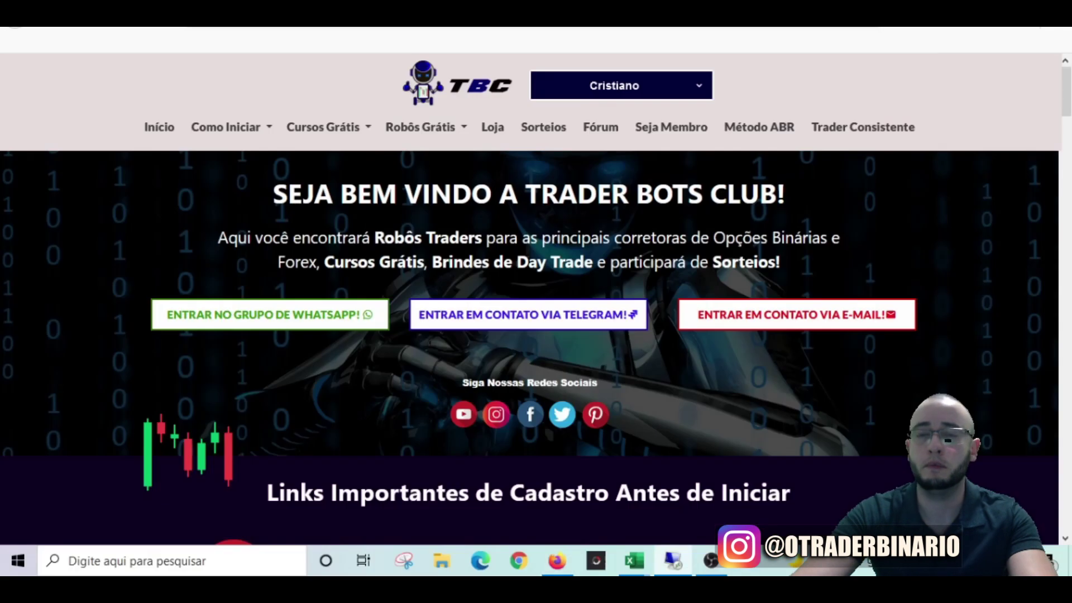
Step: Switch to the first Planilha - Trader Consistente workbook in Excel and review the initial bankroll, current bankroll and percentage on the Método ABR sheet
mouse_move(630, 557)
left_click(572, 501)
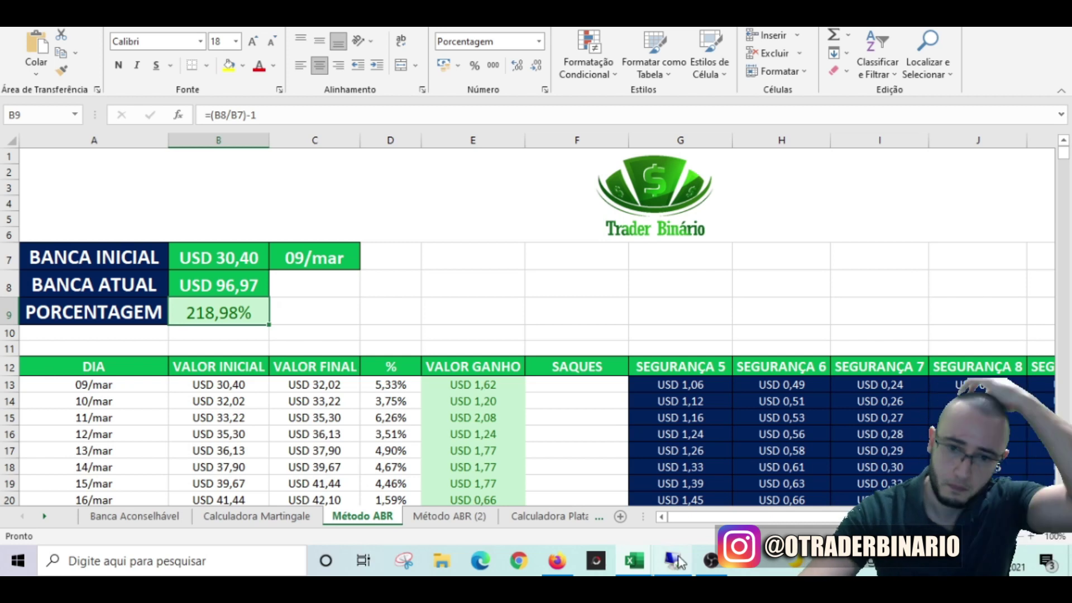
left_click(363, 312)
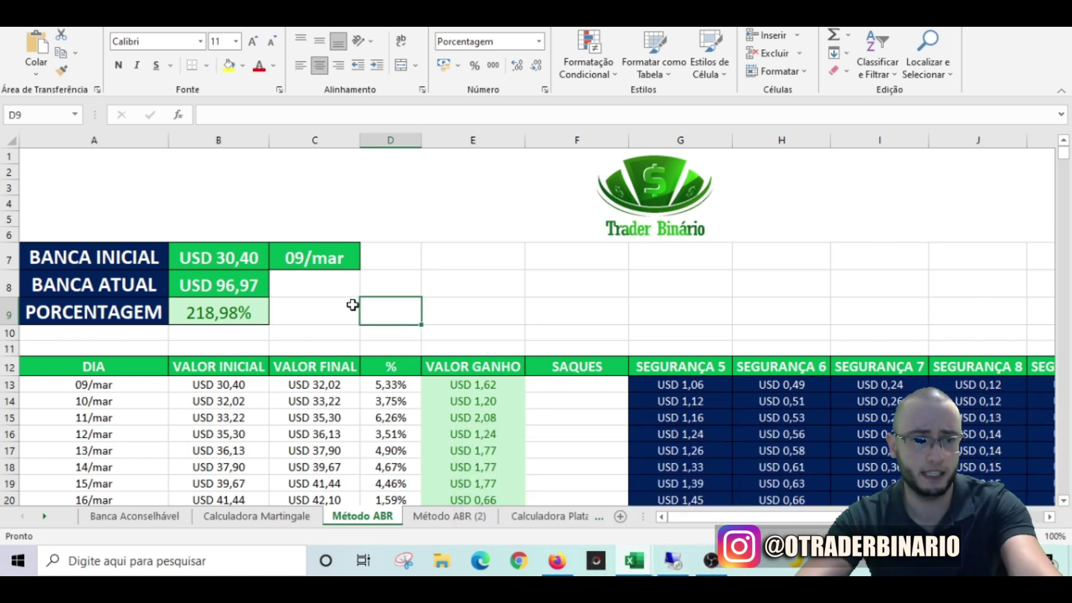
left_click(251, 252)
key("Right")
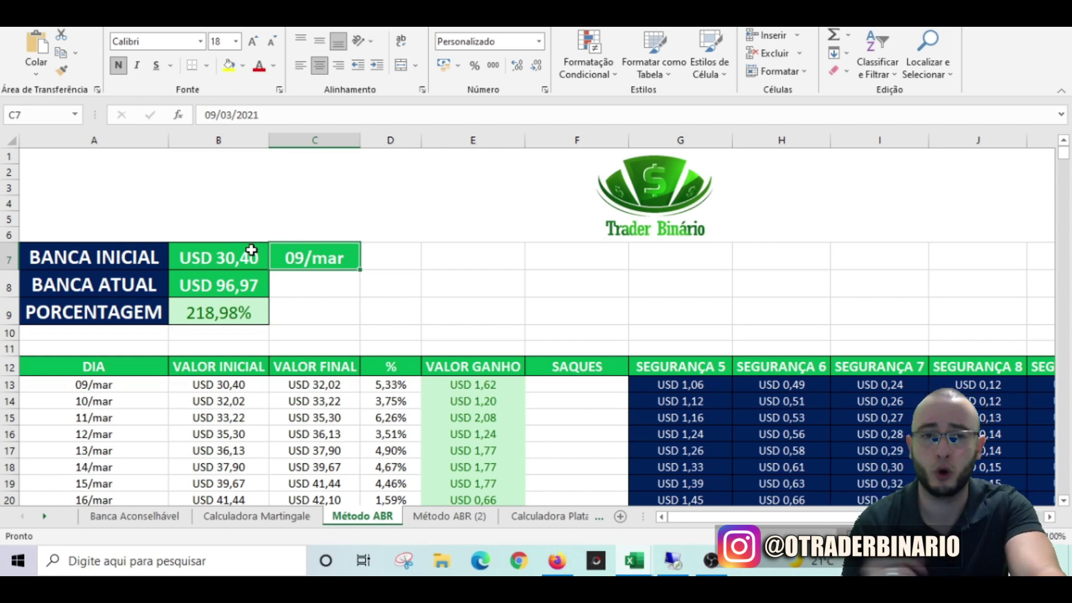
key("Down")
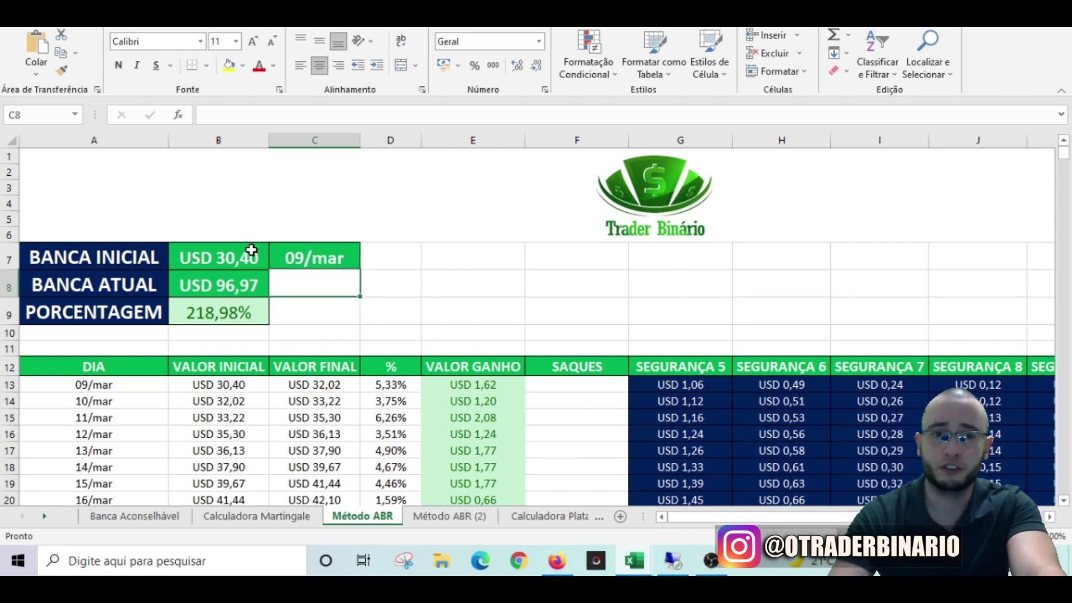
key("Left")
key("Left")
key("Right")
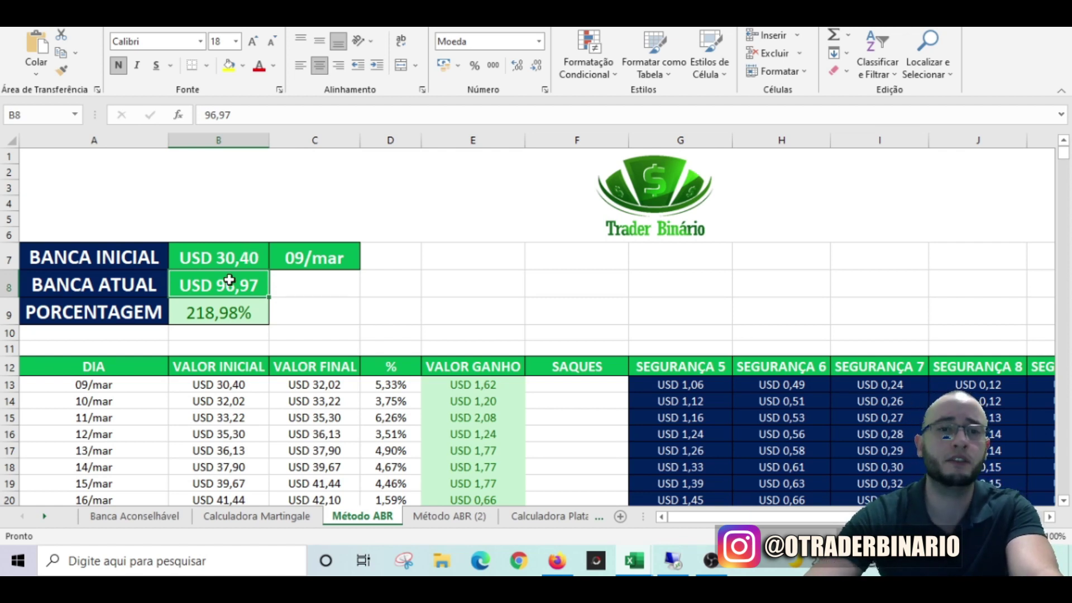
left_click(219, 318)
left_click(305, 318)
scroll(531, 307, "down", 5)
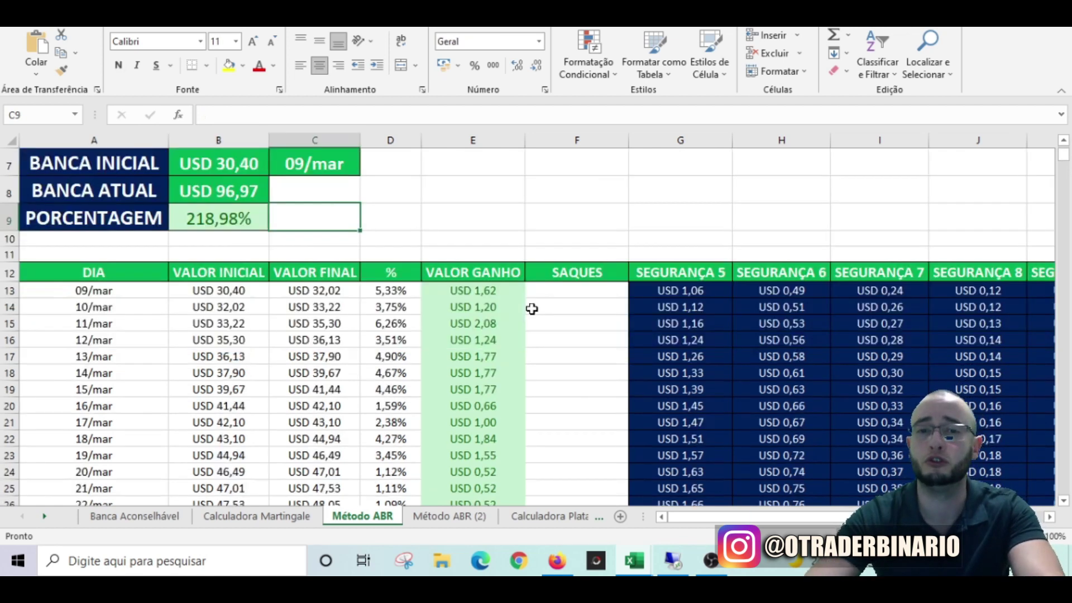
Step: Open the Windows Calculator and return to the Método ABR spreadsheet
left_click(294, 559)
type("cal")
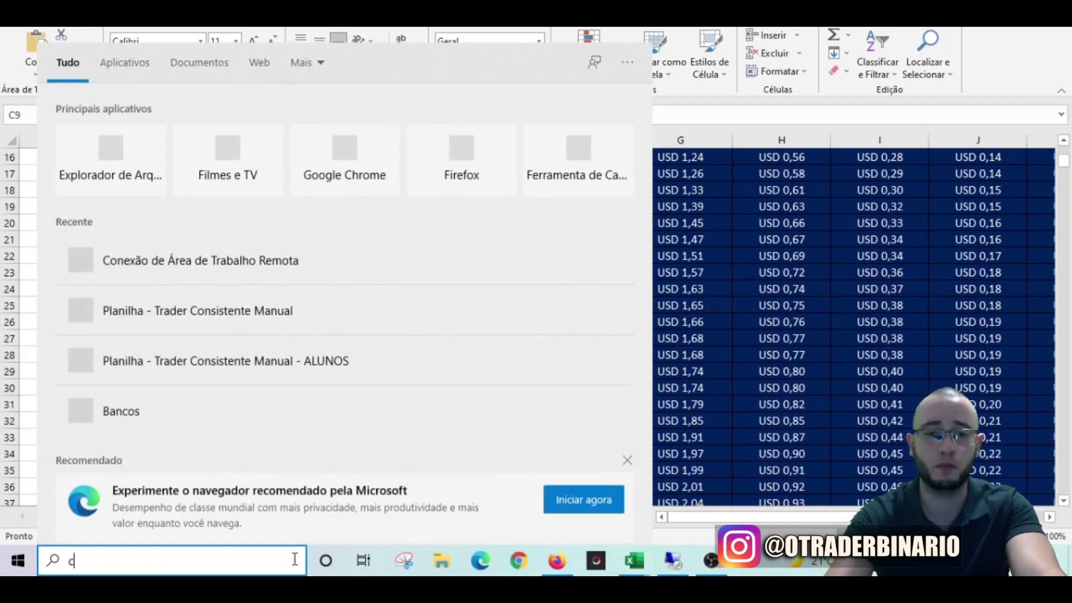
left_click(129, 144)
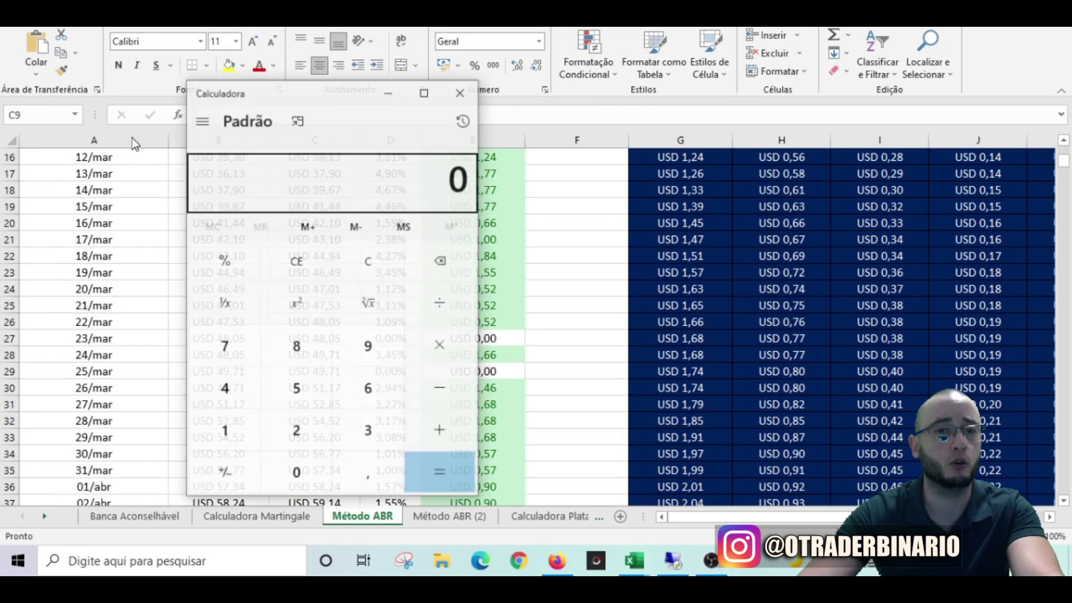
key("alt+Tab")
Step: Highlight the daily percentages and the VALOR GANHO cells for 11/mai to 17/mai on the Método ABR sheet
scroll(567, 277, "down", 4)
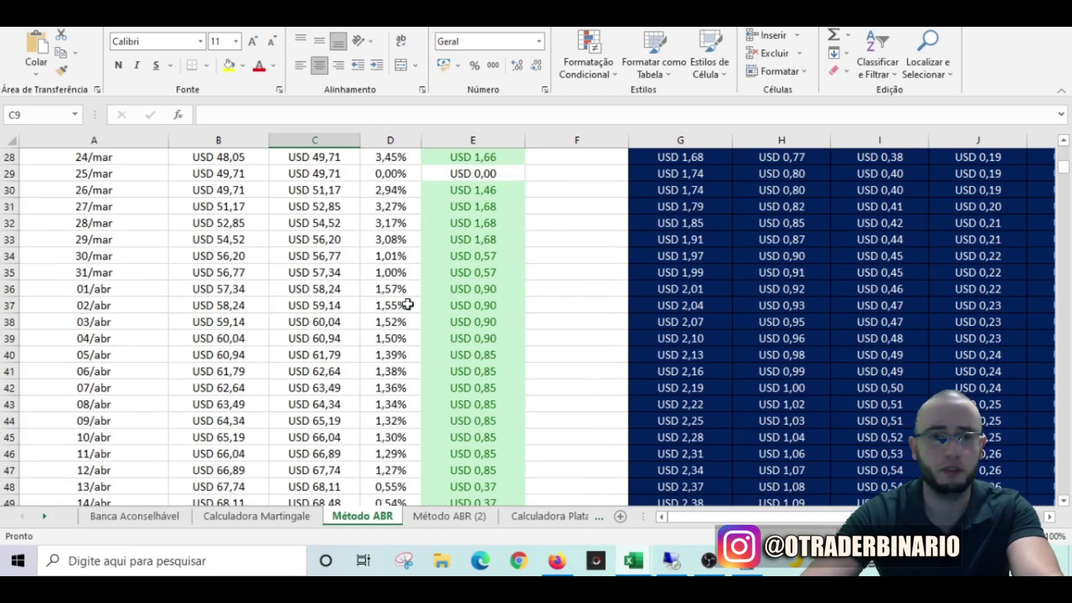
scroll(322, 357, "down", 12)
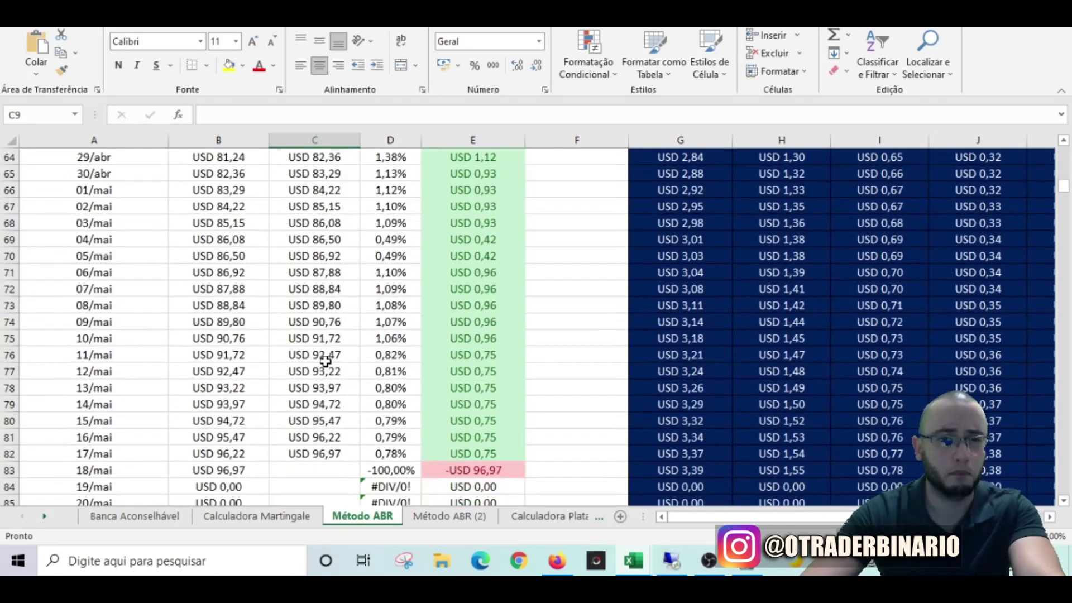
left_click_drag(395, 353, 394, 455)
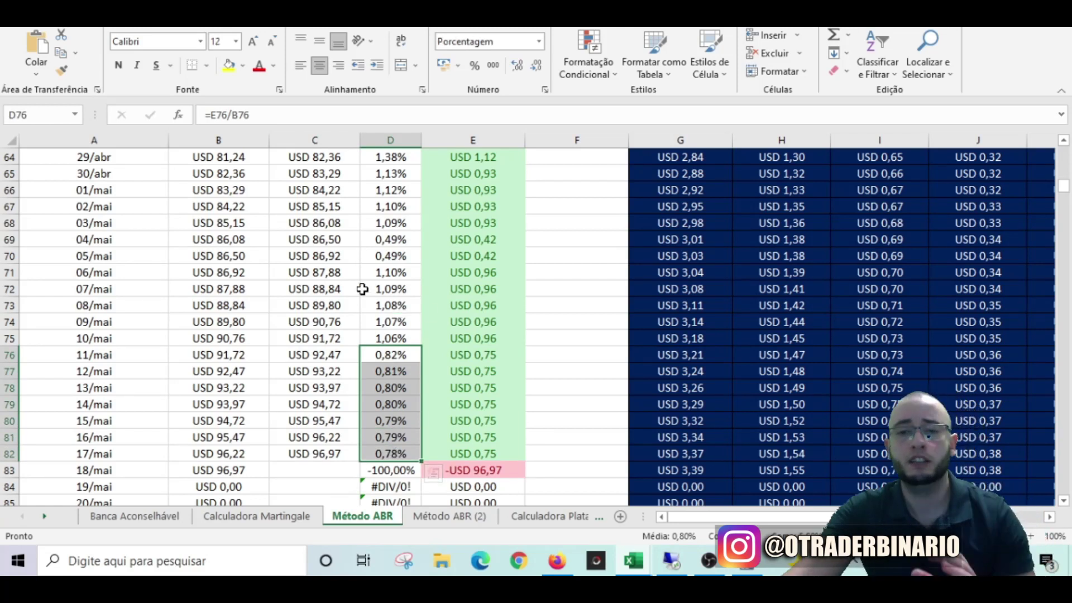
left_click_drag(480, 355, 496, 455)
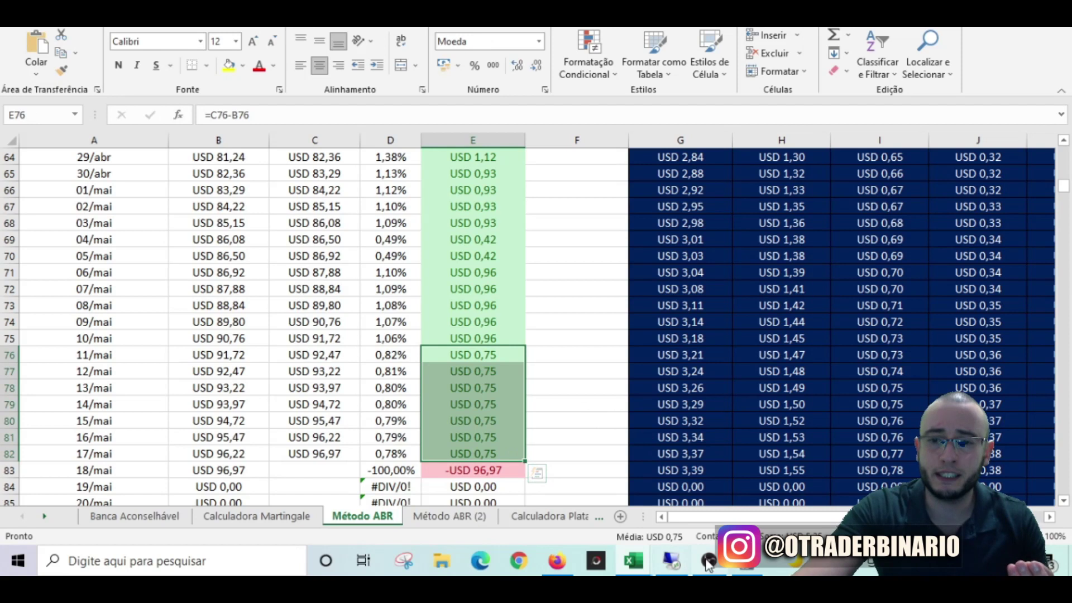
Step: Switch to Calculator and start an addition with the week's gain of 5,25
left_click(672, 560)
left_click(296, 389)
left_click(367, 473)
left_click(296, 431)
left_click(296, 388)
left_click(440, 431)
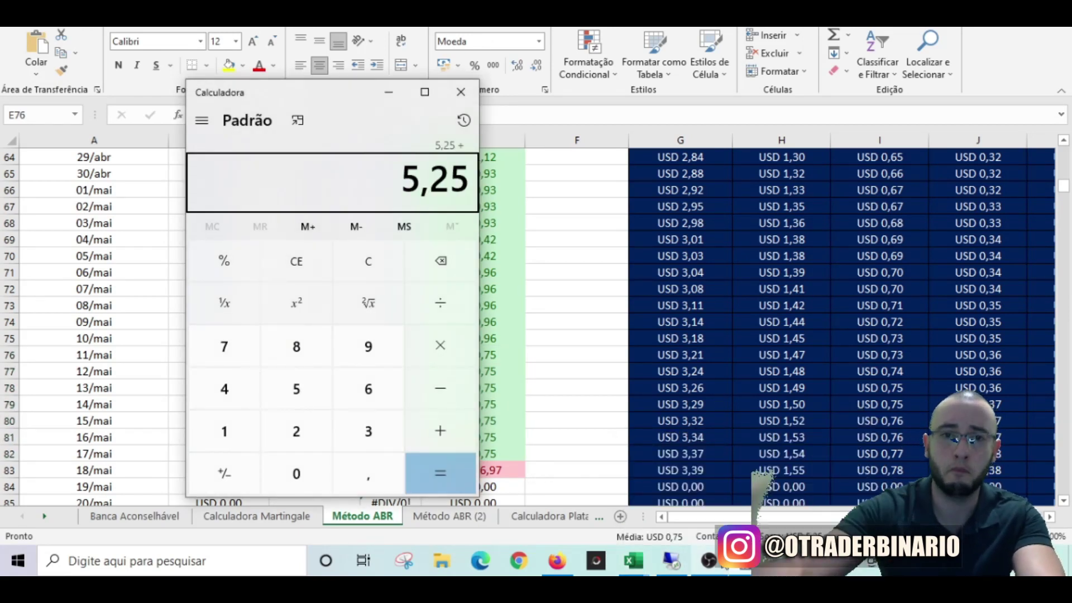
Step: Switch to the second Planilha - Trader Consistente workbook and review the bankroll summary on its Método ABR sheet
mouse_move(631, 565)
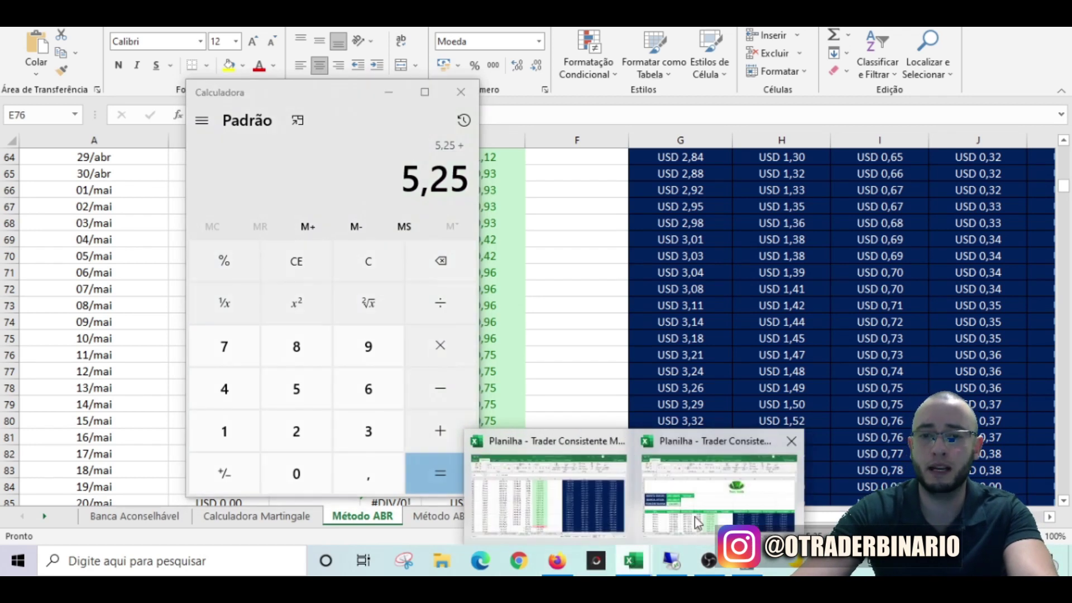
left_click(670, 486)
left_click(307, 310)
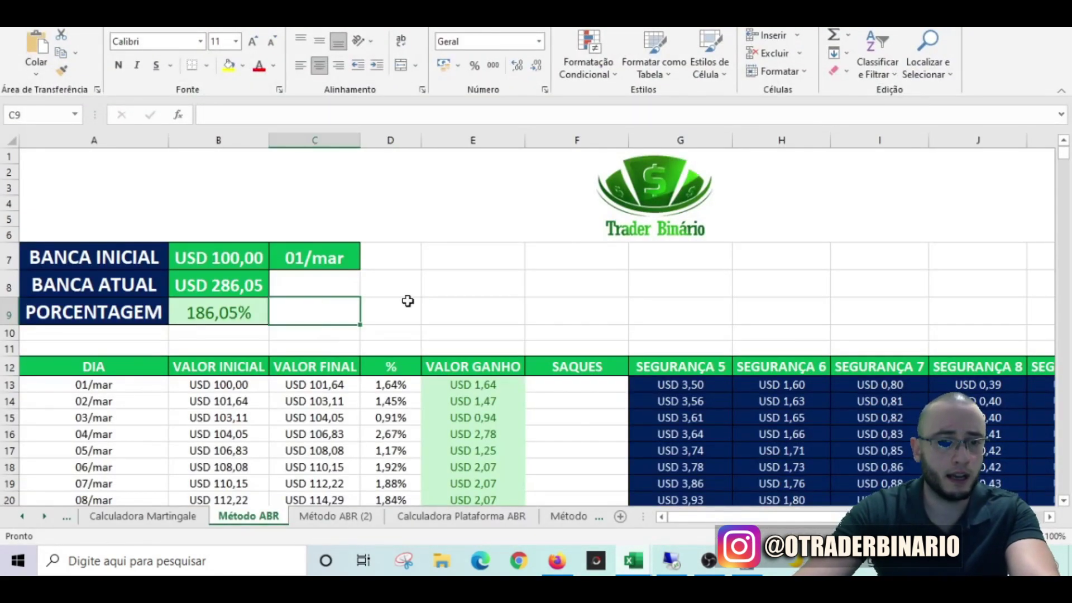
Step: Highlight the second workbook's daily percentages and VALOR GANHO cells for 11/mai to 17/mai
scroll(445, 247, "down", 15)
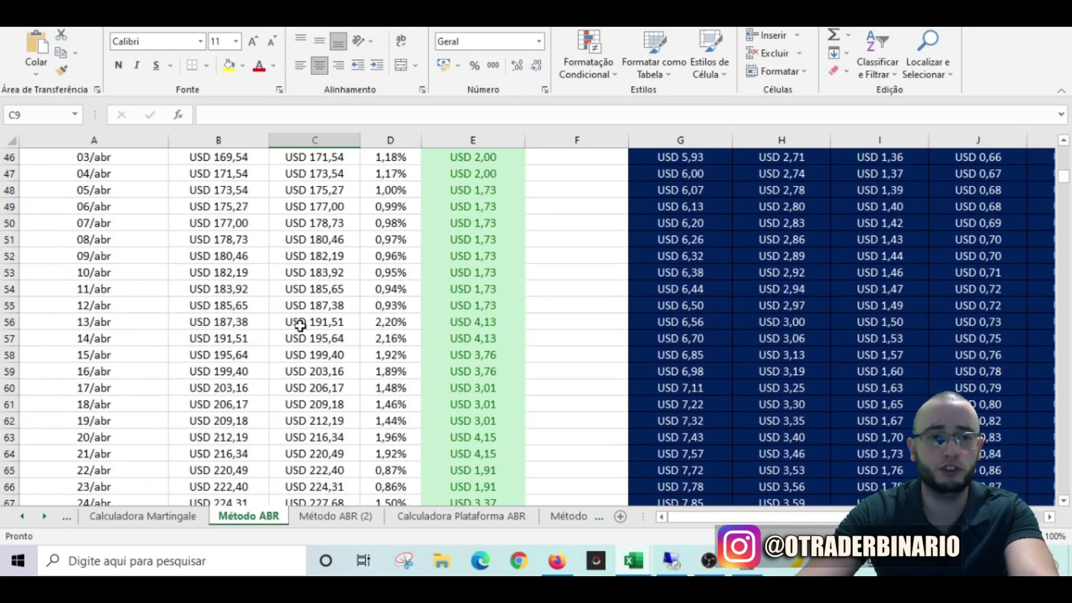
scroll(301, 325, "down", 3)
scroll(176, 312, "down", 7)
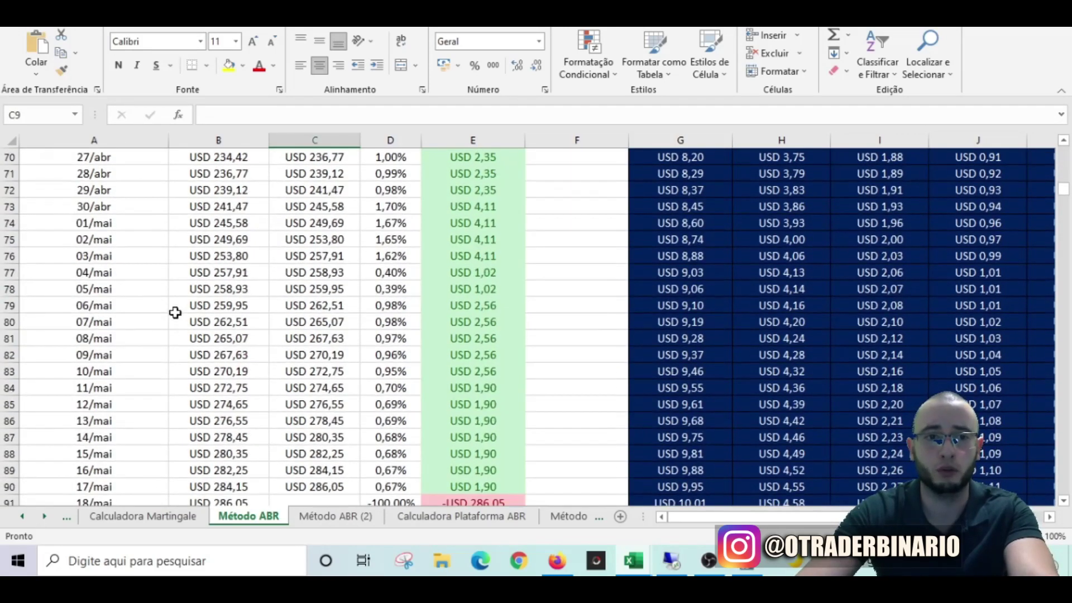
left_click_drag(396, 286, 394, 386)
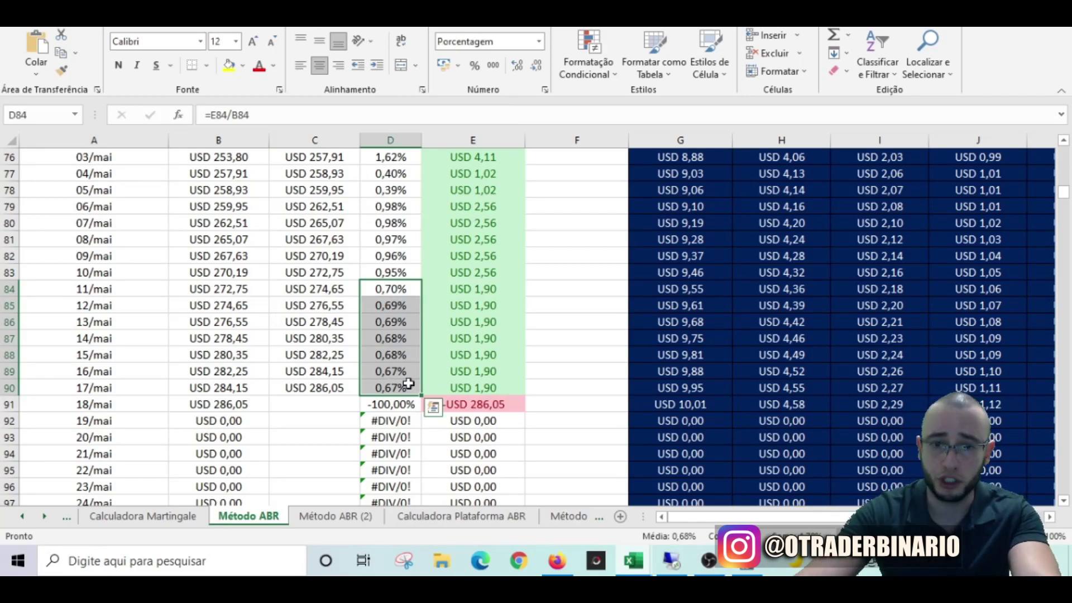
left_click_drag(491, 285, 491, 386)
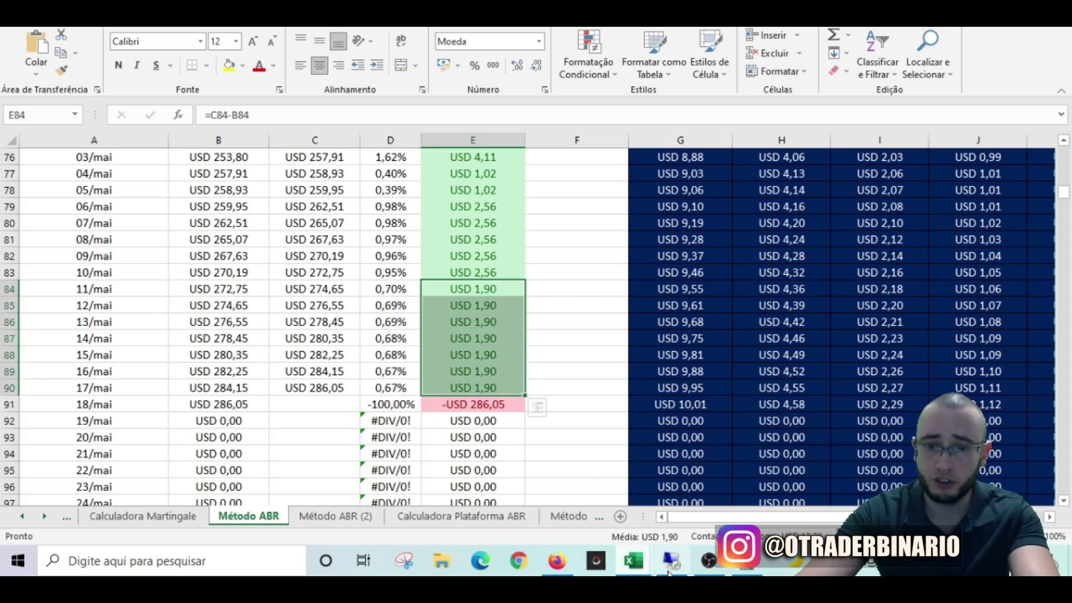
Step: Add 13,30 to the running sum in Calculator and return to the spreadsheet
left_click(748, 564)
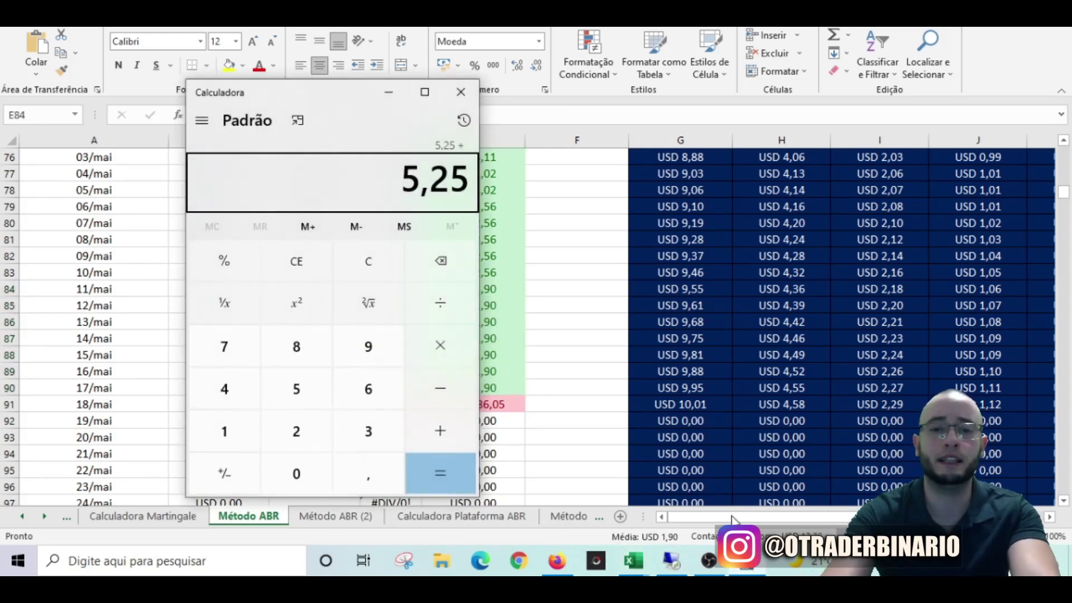
type("13,30")
key("Return")
key("alt+Tab")
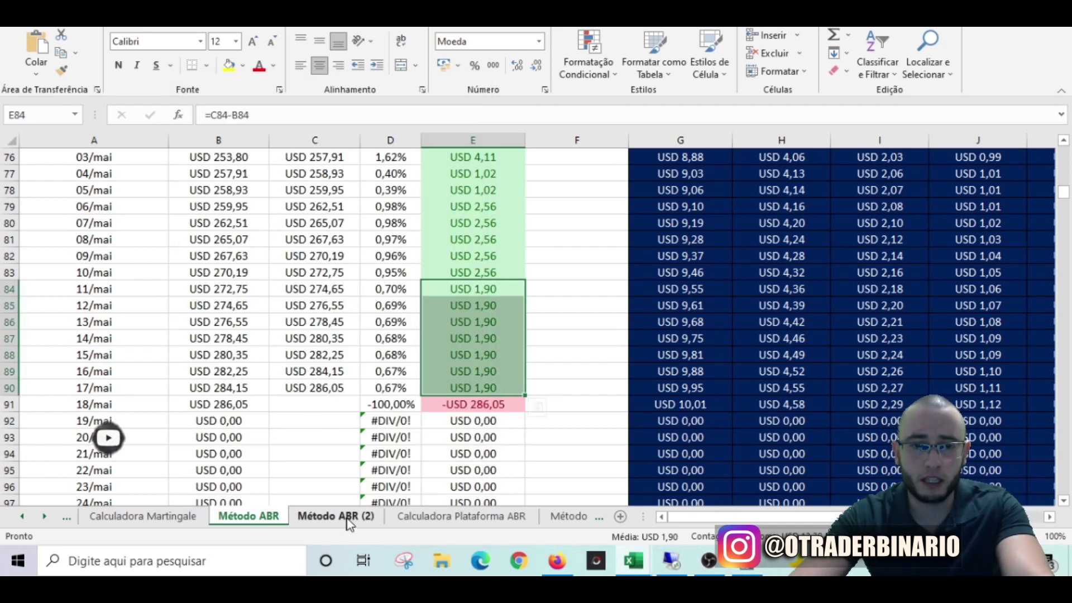
Step: Open the Método ABR (2) sheet and review its bankroll summary and percentage
left_click(332, 516)
left_click(327, 338)
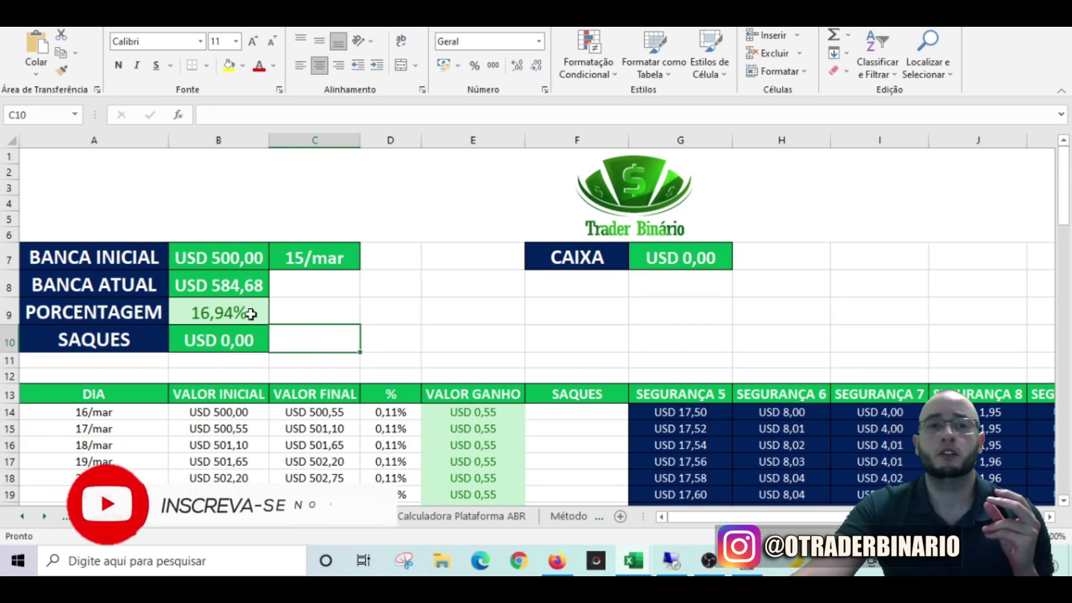
left_click(198, 415)
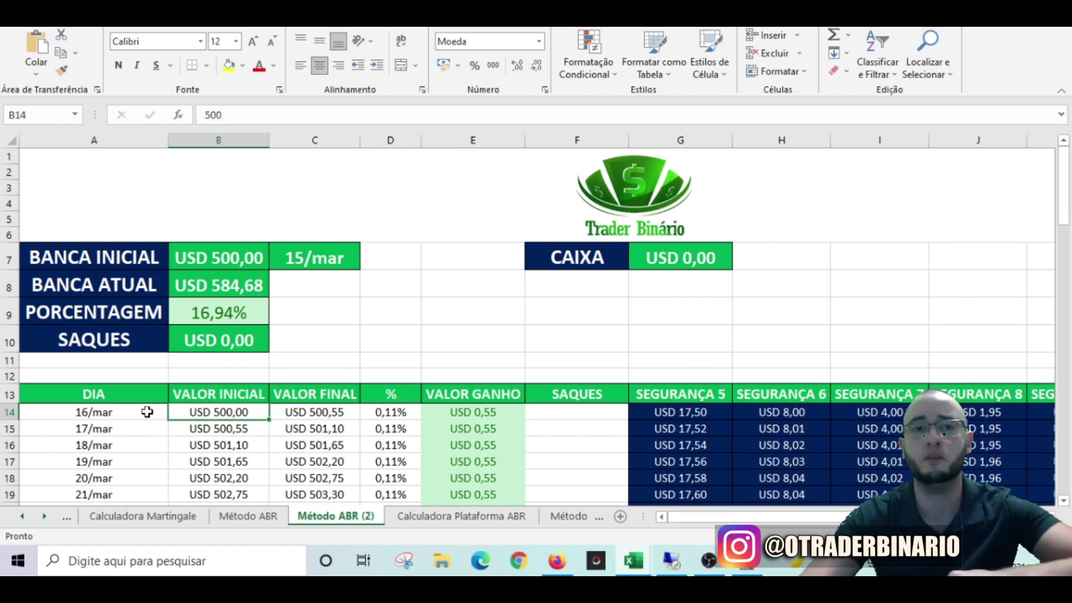
left_click(218, 311)
Step: Highlight the daily percentages and VALOR GANHO cells for 11/mai to 17/mai on the Método ABR (2) sheet
left_click_drag(1062, 184, 1060, 353)
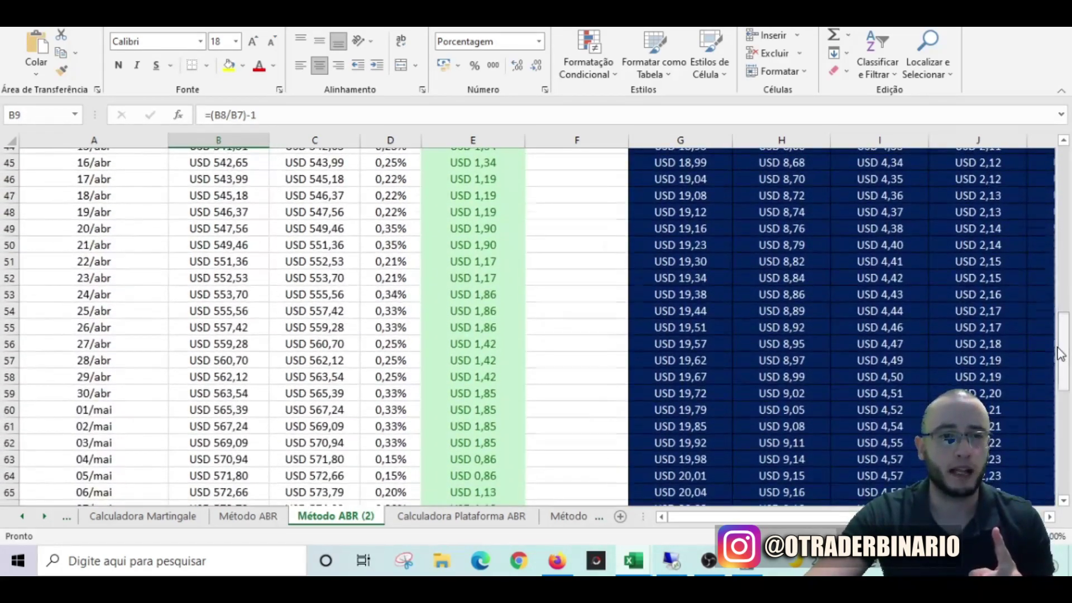
scroll(343, 307, "down", 4)
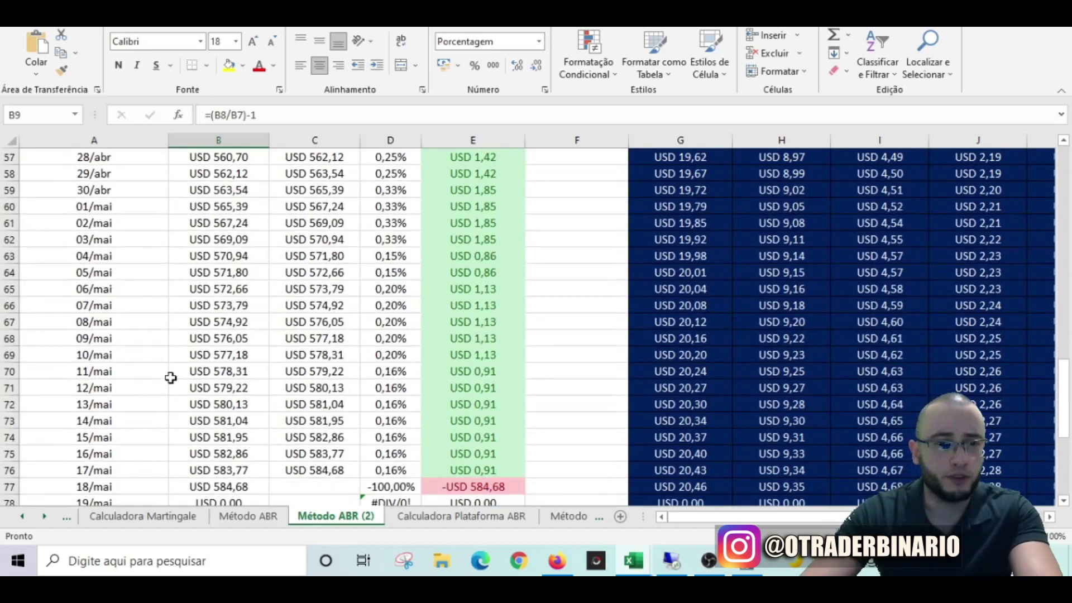
left_click_drag(396, 372, 398, 466)
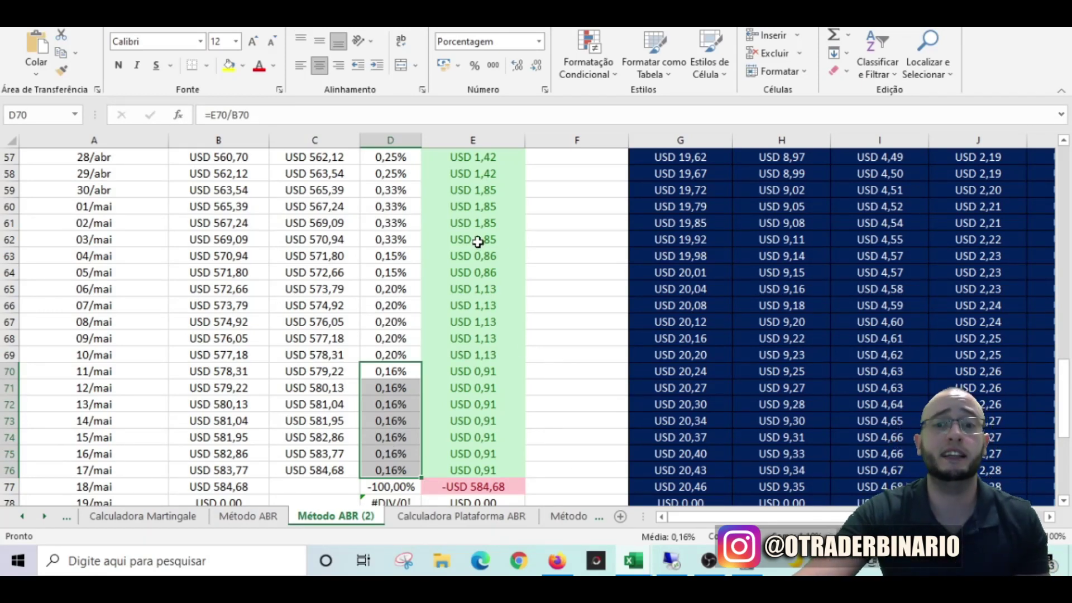
left_click_drag(485, 403, 485, 470)
Step: Add 6,37, the third account's weekly gain, to the running total in Calculator
left_click(743, 570)
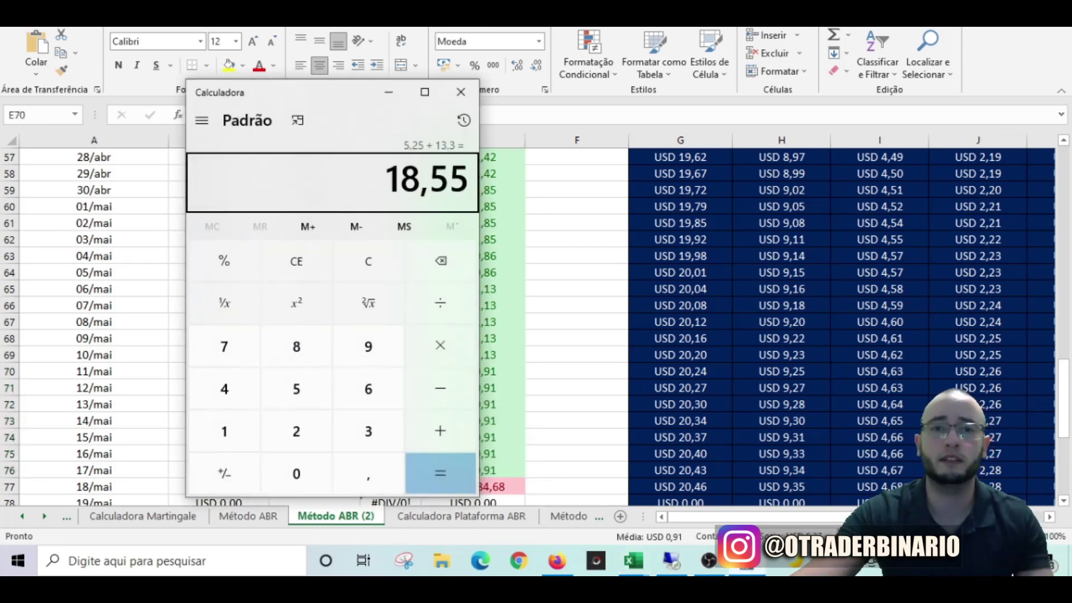
key("plus")
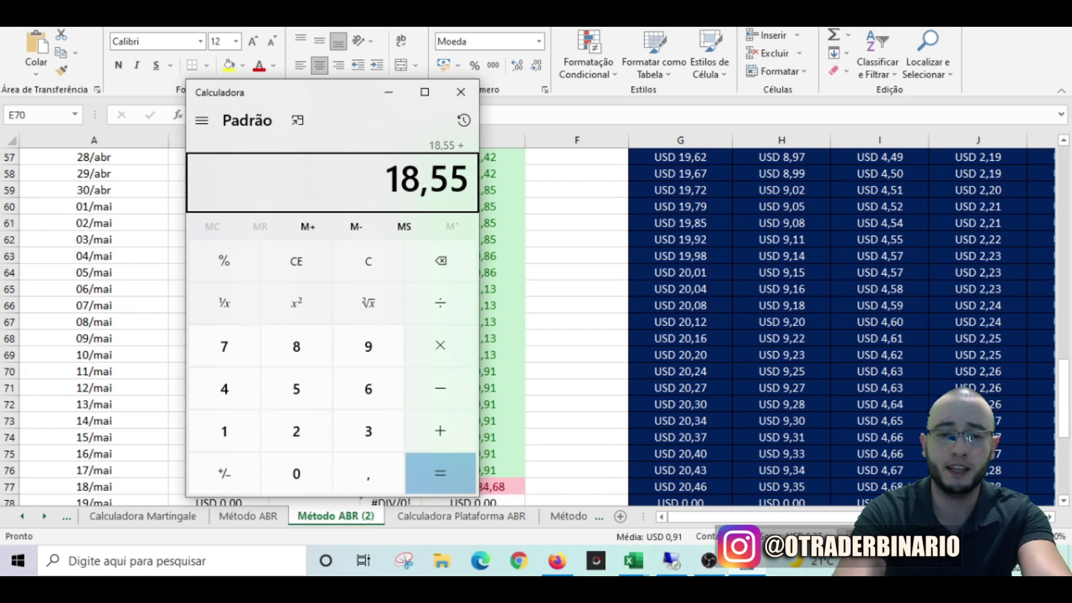
type("6,37")
key("Return")
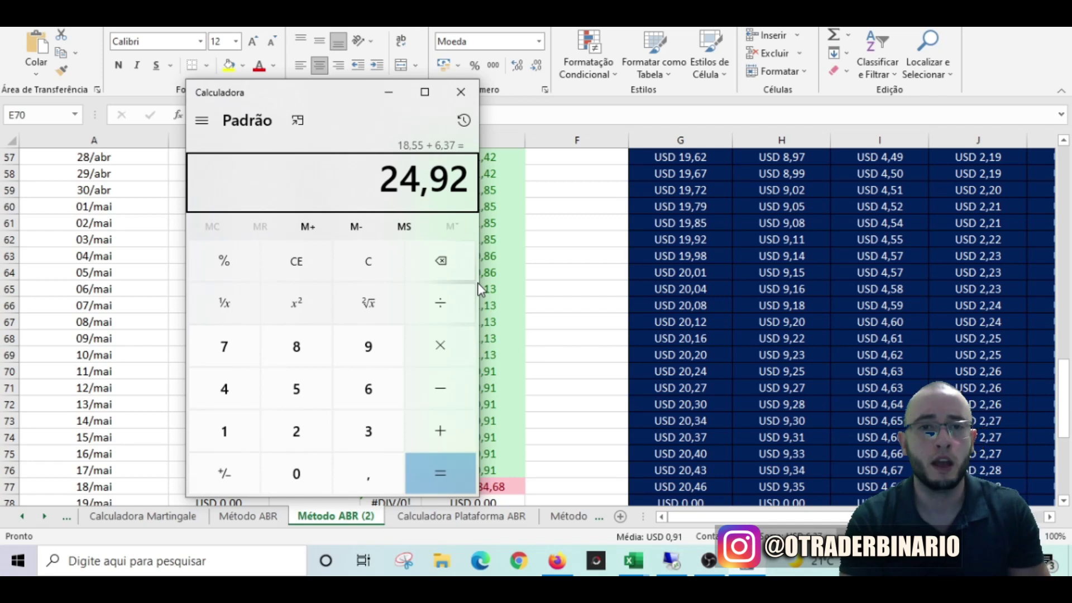
Step: Multiply the combined weekly gain by 5,28 in Calculator
key("asterisk")
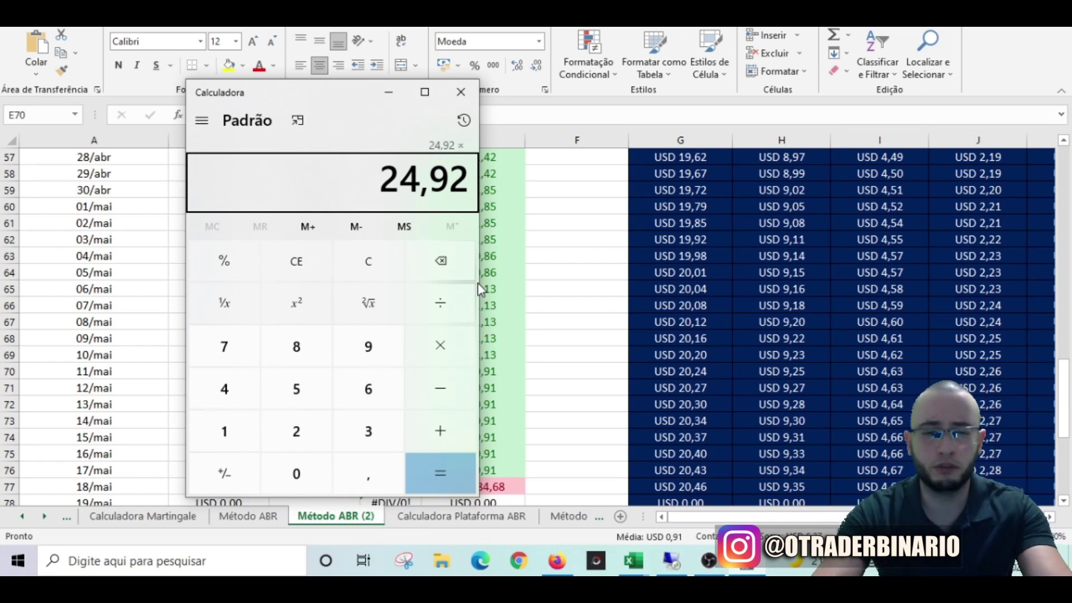
type("5,28")
key("Return")
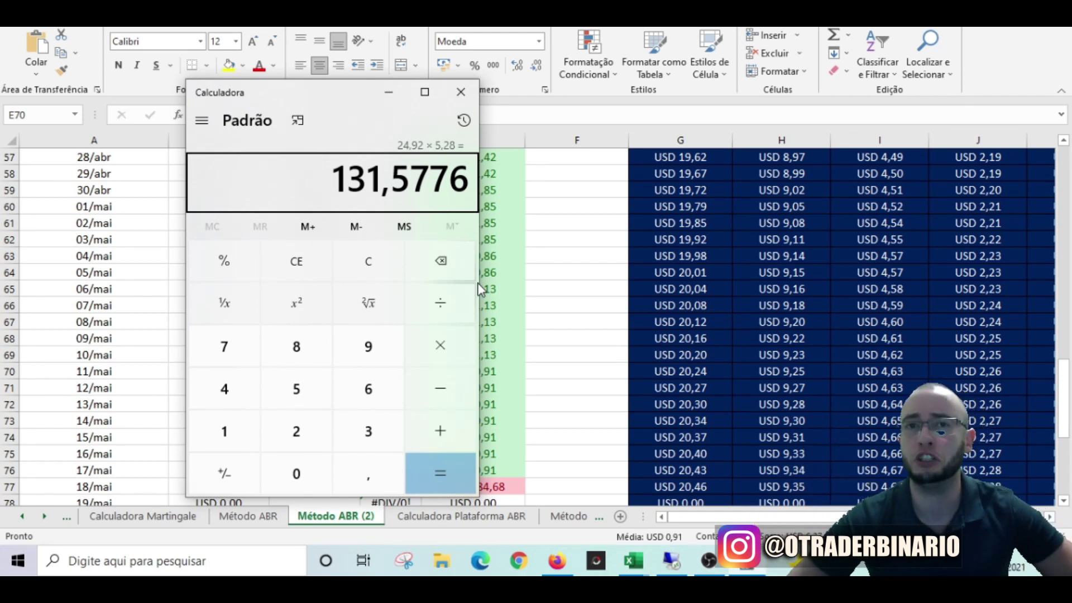
Step: Return to the Método ABR (2) sheet and look back over the April rows
left_click(555, 217)
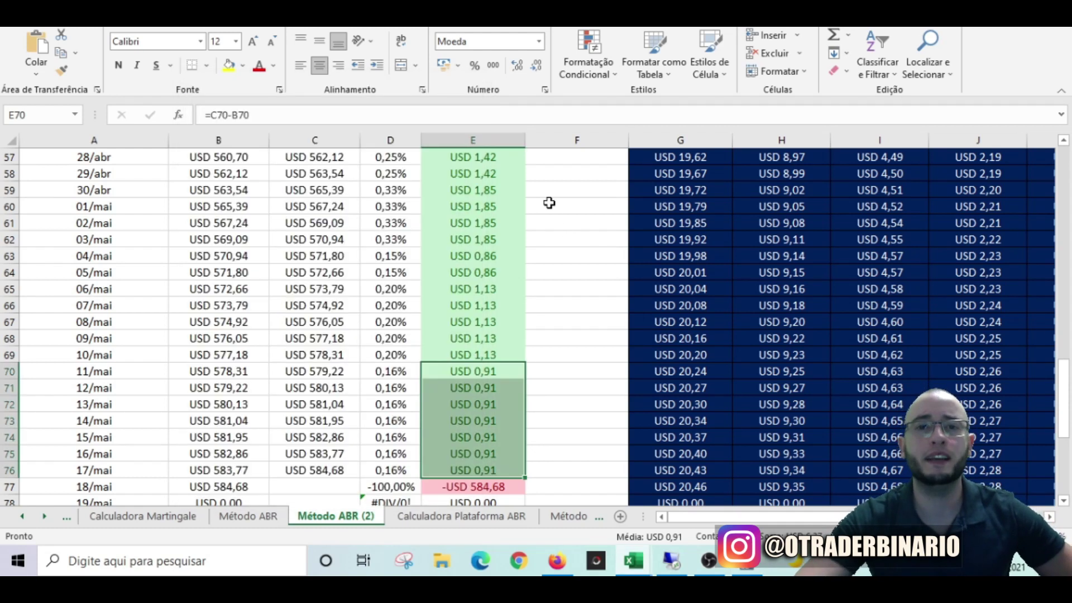
left_click(586, 221)
scroll(586, 221, "up", 14)
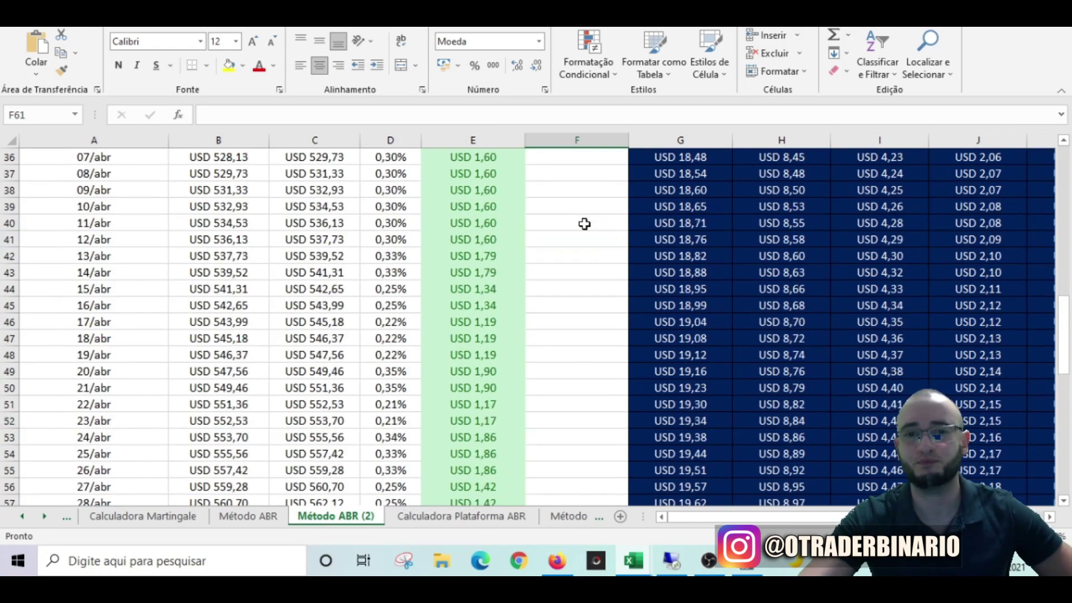
Step: Review the bankroll summary above the daily rows on the Método ABR (2) sheet
scroll(581, 238, "up", 5)
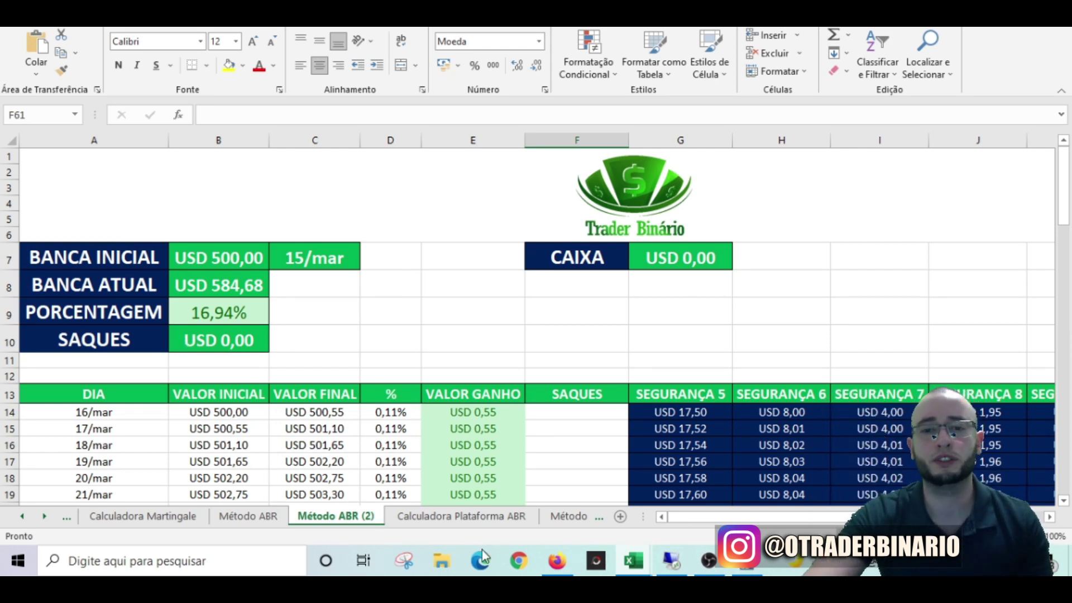
Step: Switch to the Trader Bots Club site in Firefox and look through its Sorteios page
left_click(556, 561)
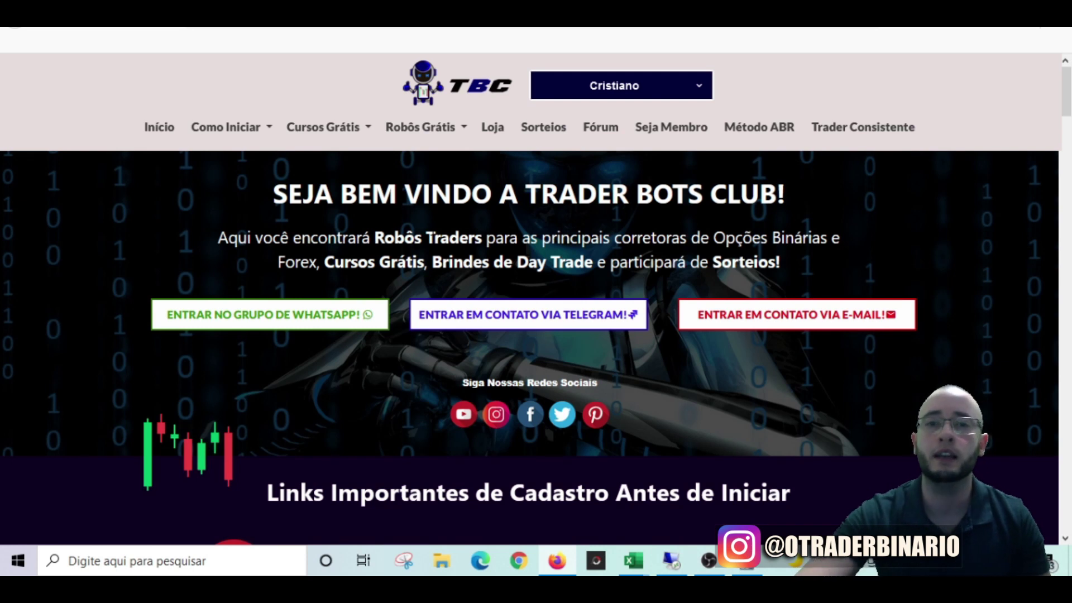
left_click(541, 128)
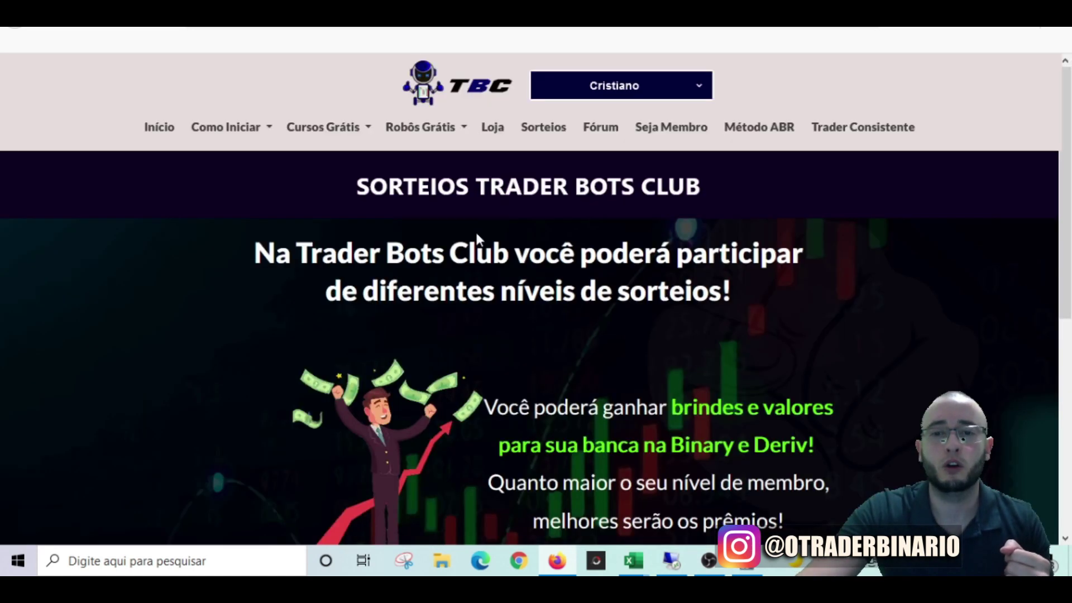
scroll(479, 231, "down", 6)
scroll(558, 335, "up", 3)
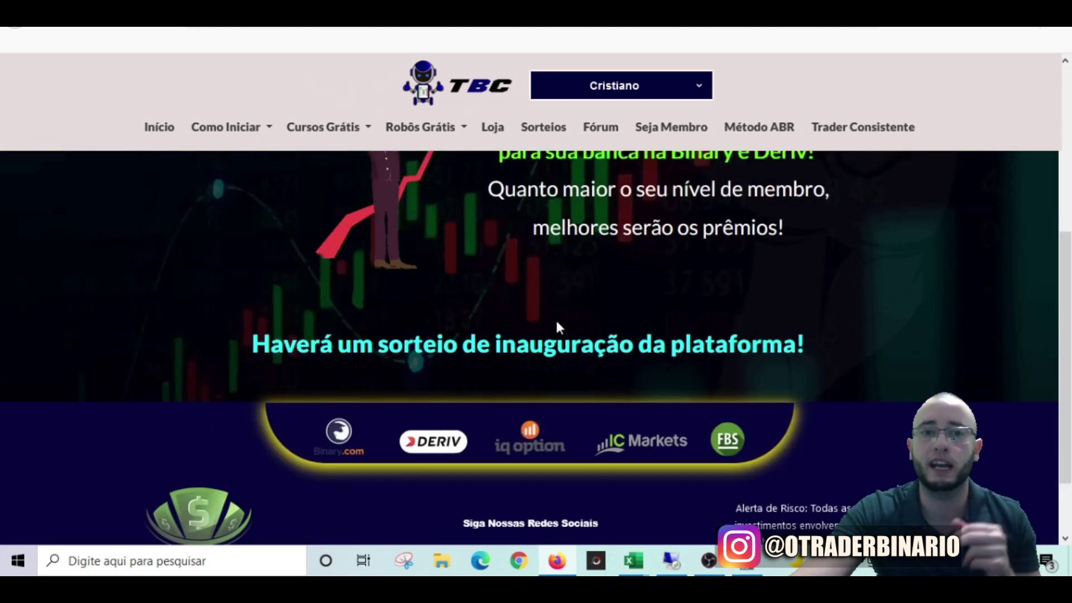
scroll(552, 270, "up", 3)
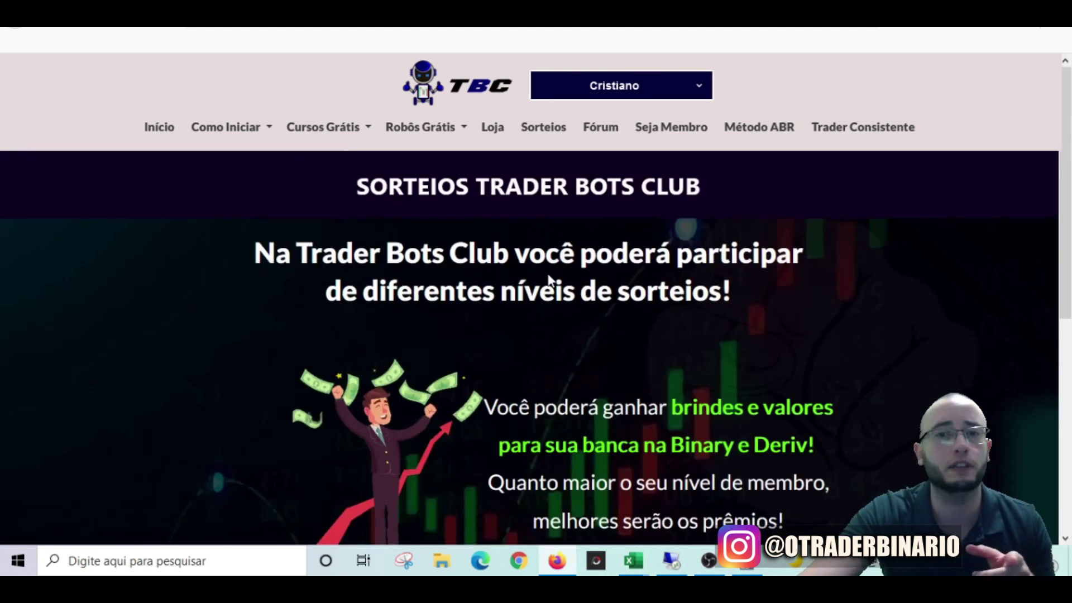
Step: Open the Seja Membro page and highlight the R$2,99/mês price in the Trader Engajado level description
left_click(672, 129)
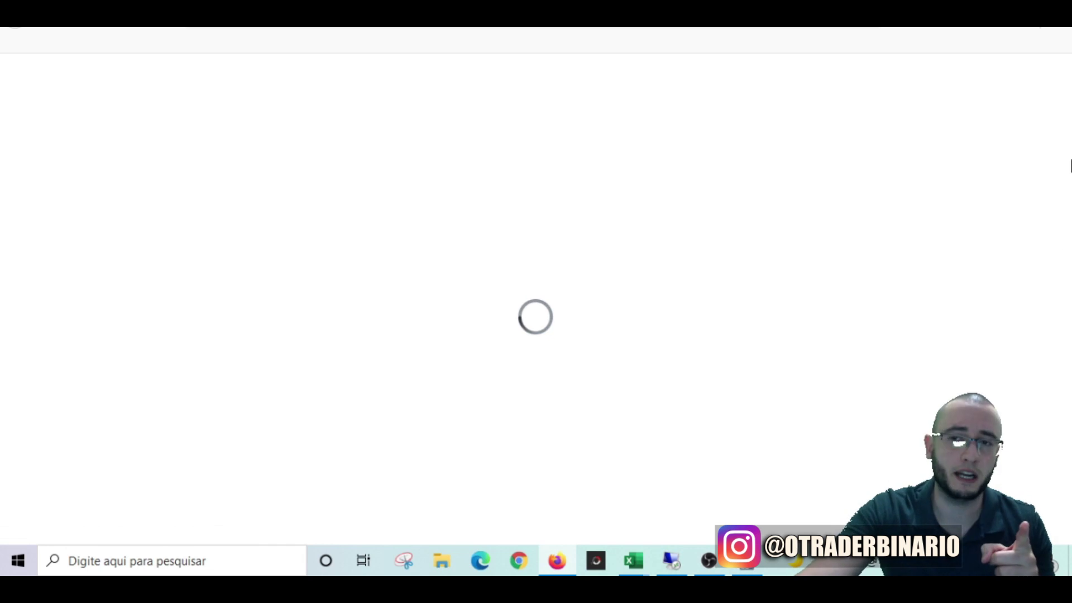
scroll(664, 335, "down", 5)
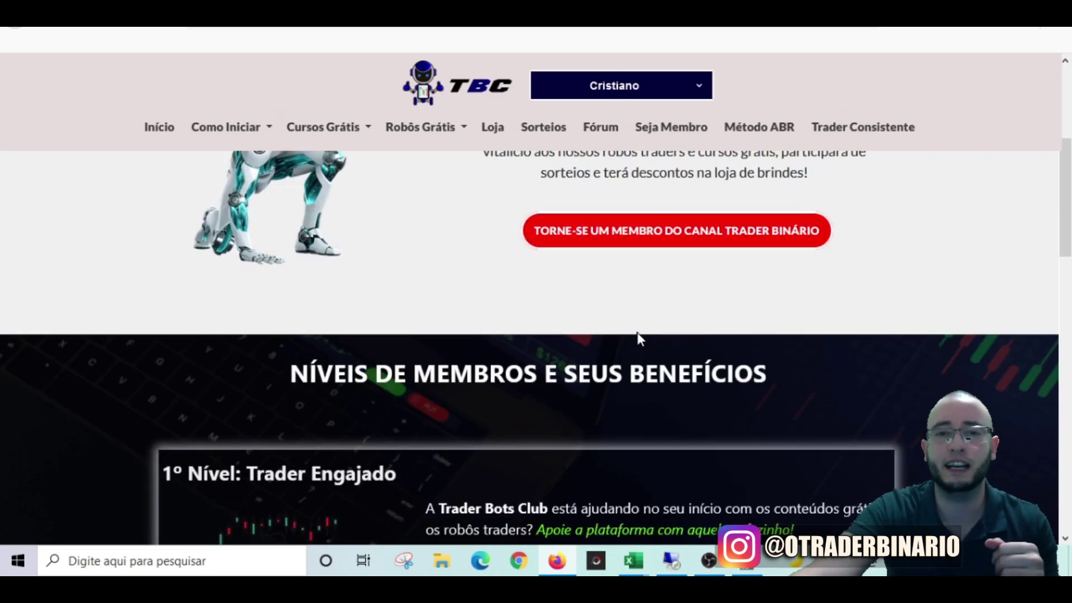
left_click_drag(1069, 177, 1069, 254)
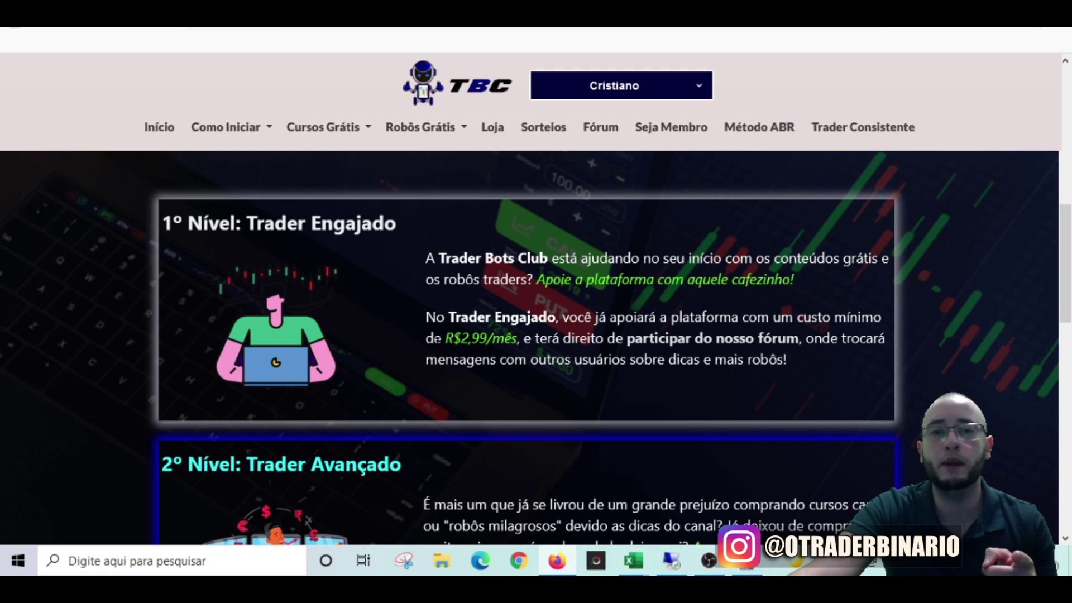
left_click_drag(434, 338, 535, 338)
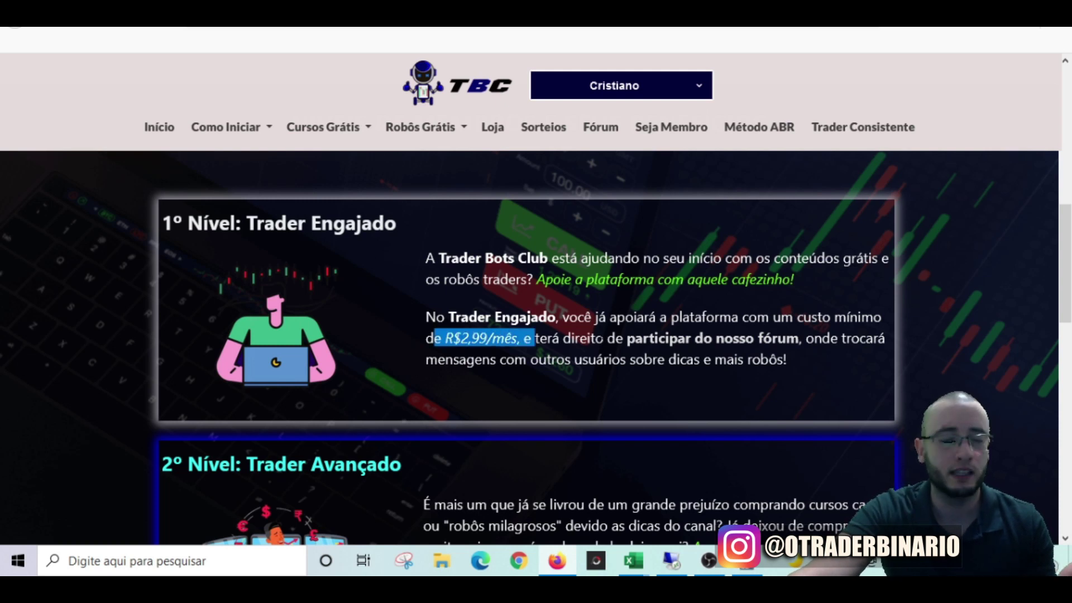